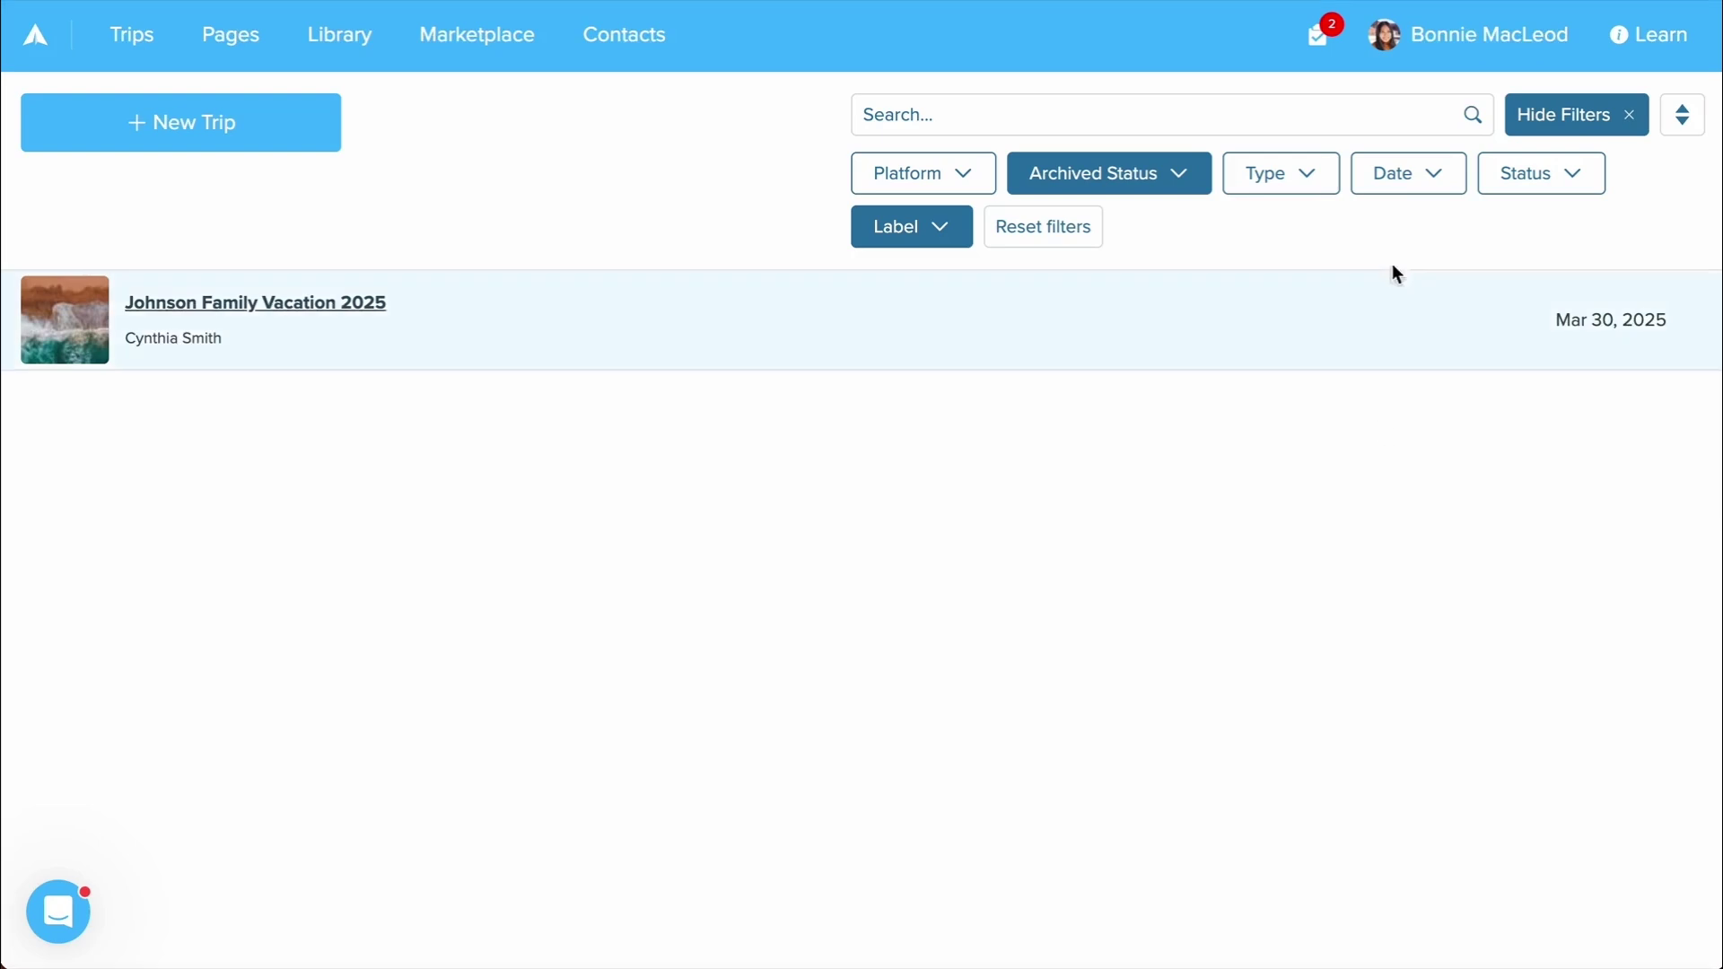
# Open Your Profile from the user menu and review the name, title, company, website, email and logo fields.
pyautogui.click(1473, 39)
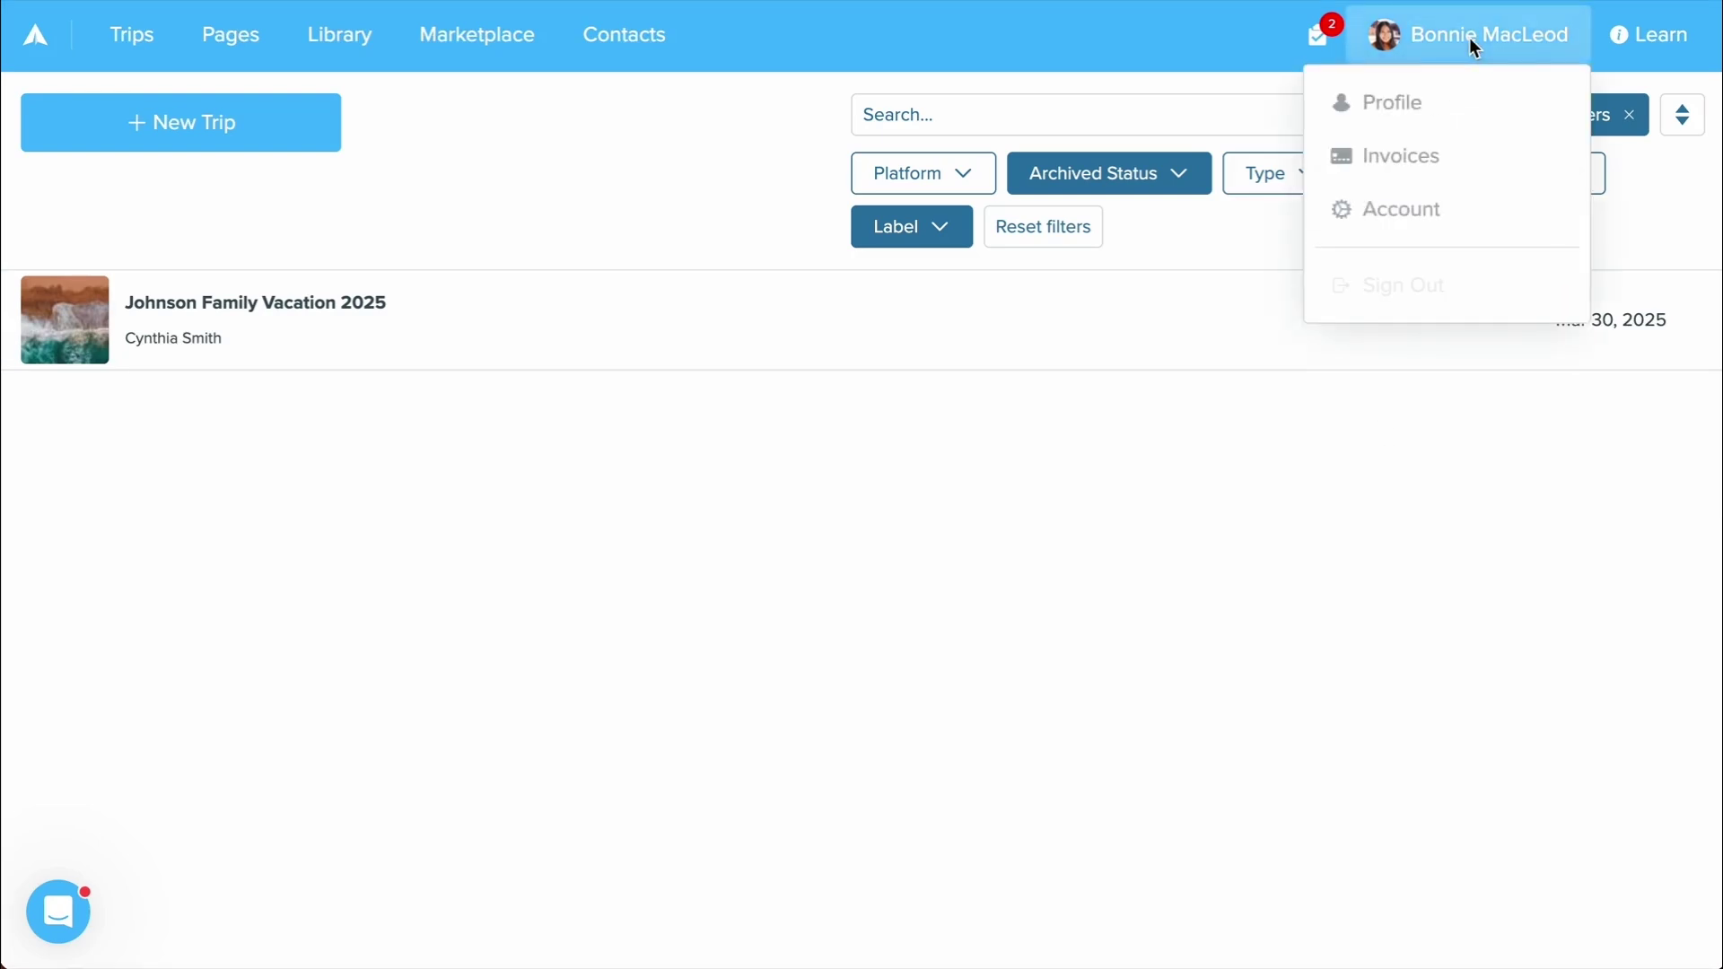
pyautogui.click(1462, 106)
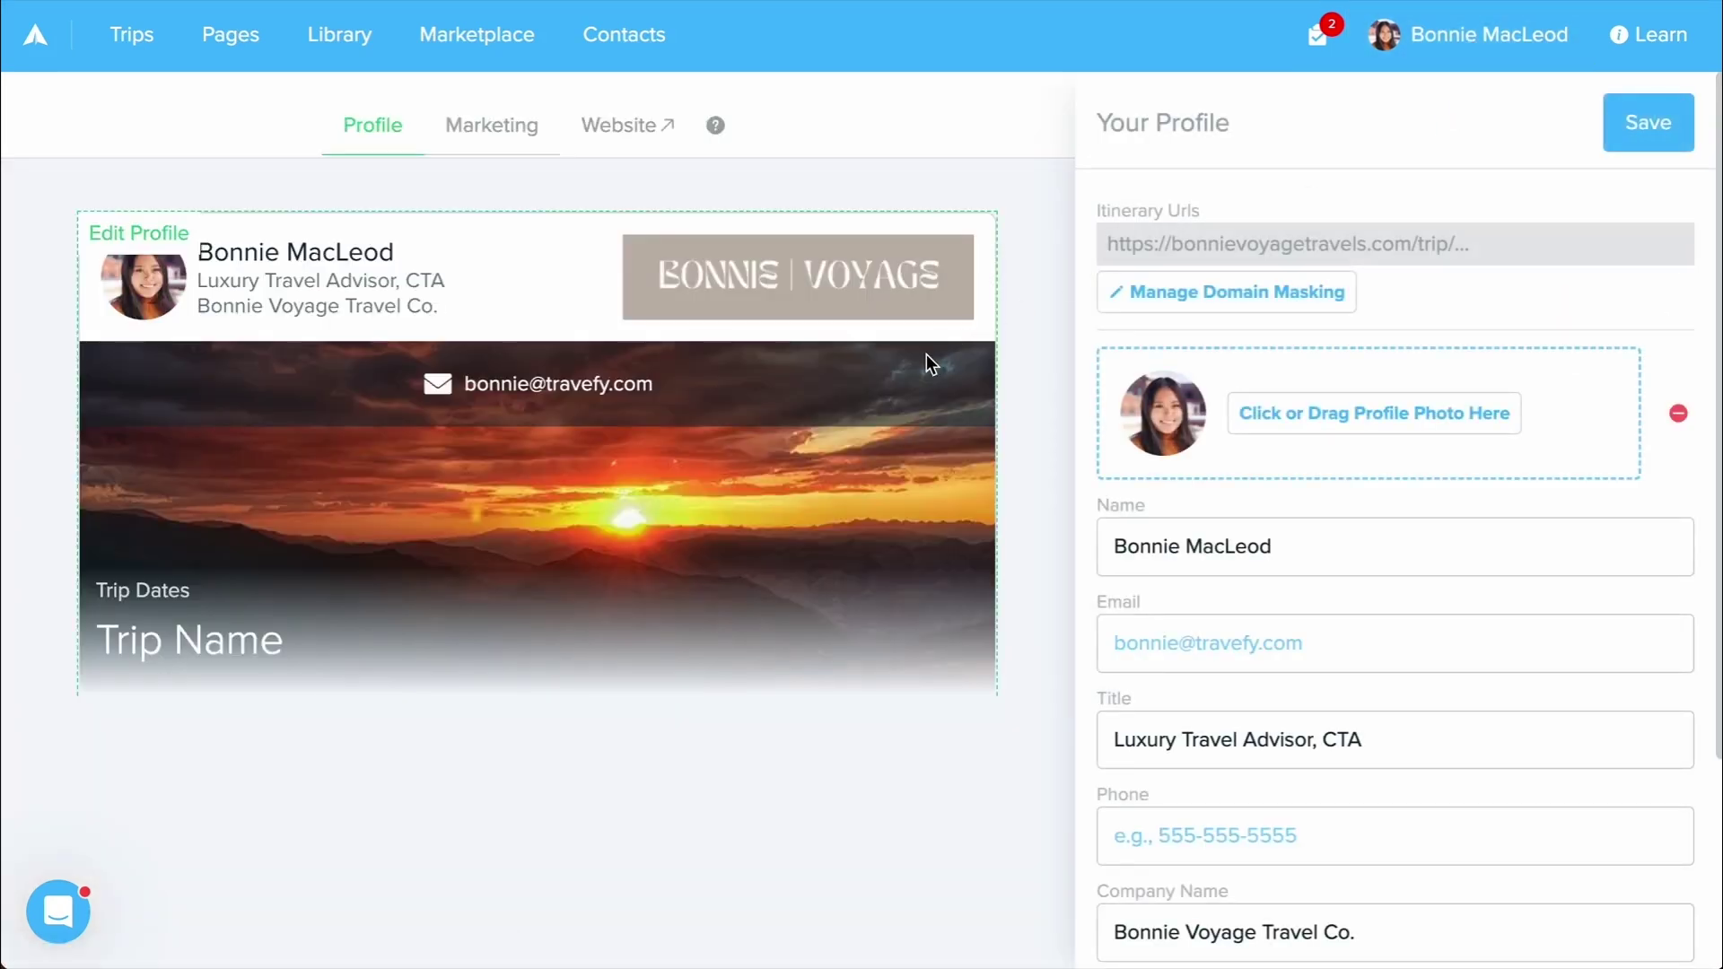
pyautogui.scroll(-2, 1250, 395)
pyautogui.scroll(-1, 1249, 392)
pyautogui.click(1249, 392)
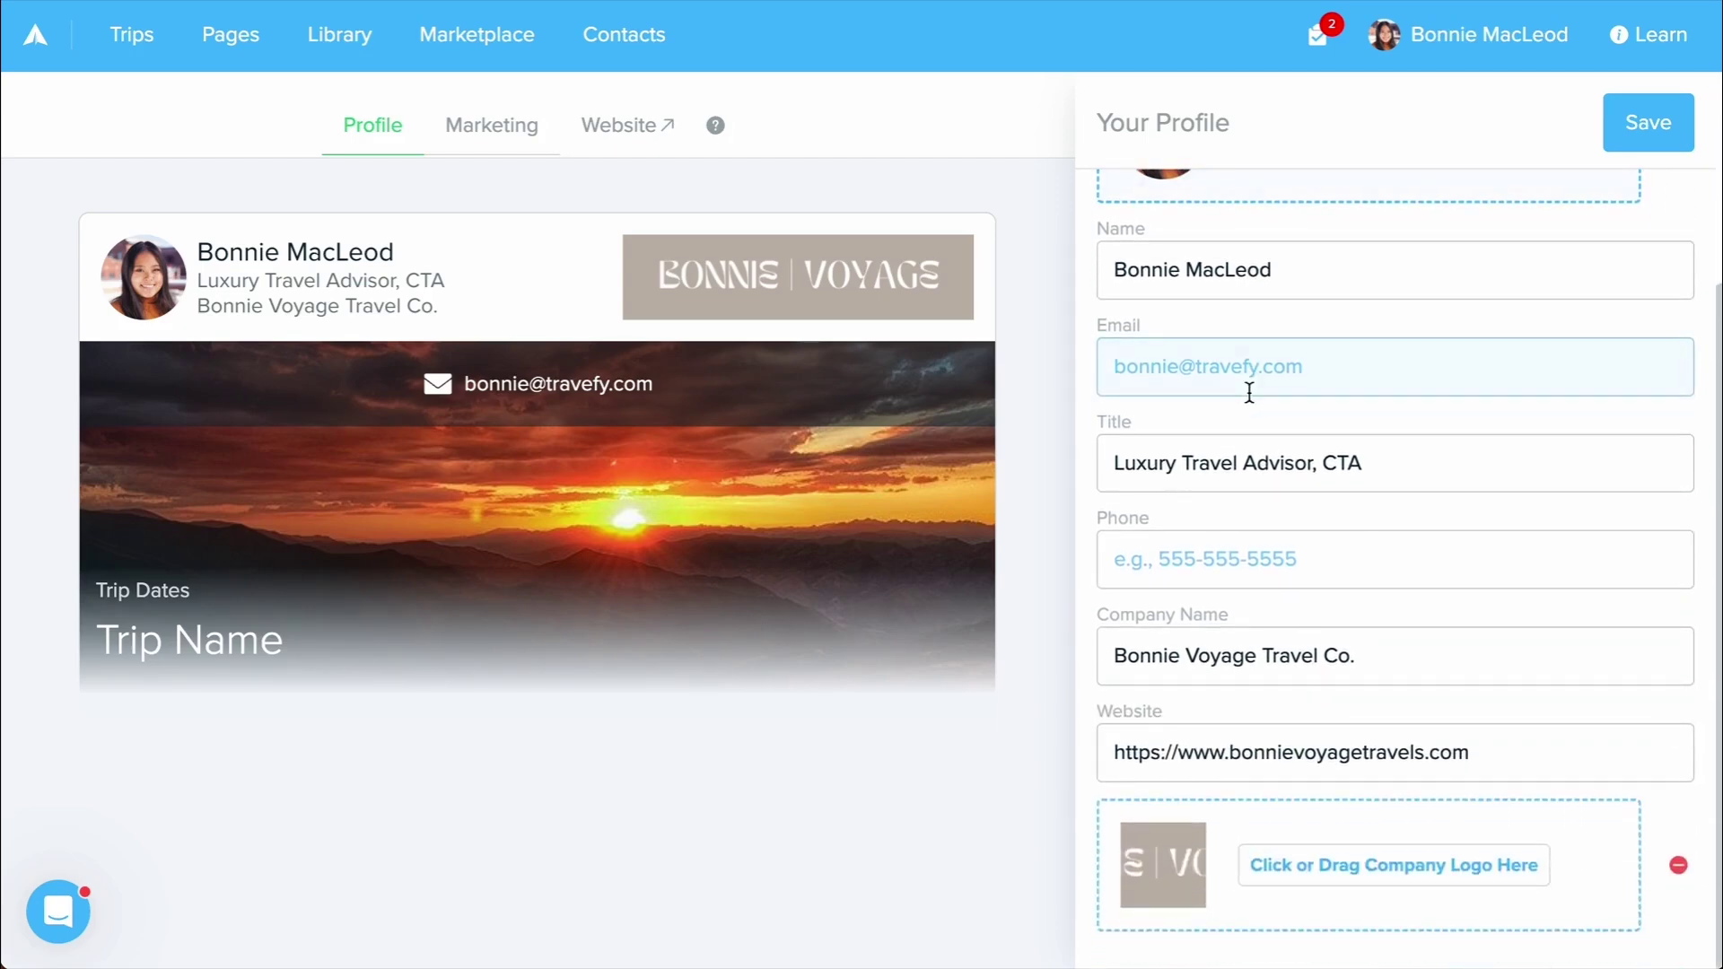
pyautogui.scroll(3, 1249, 392)
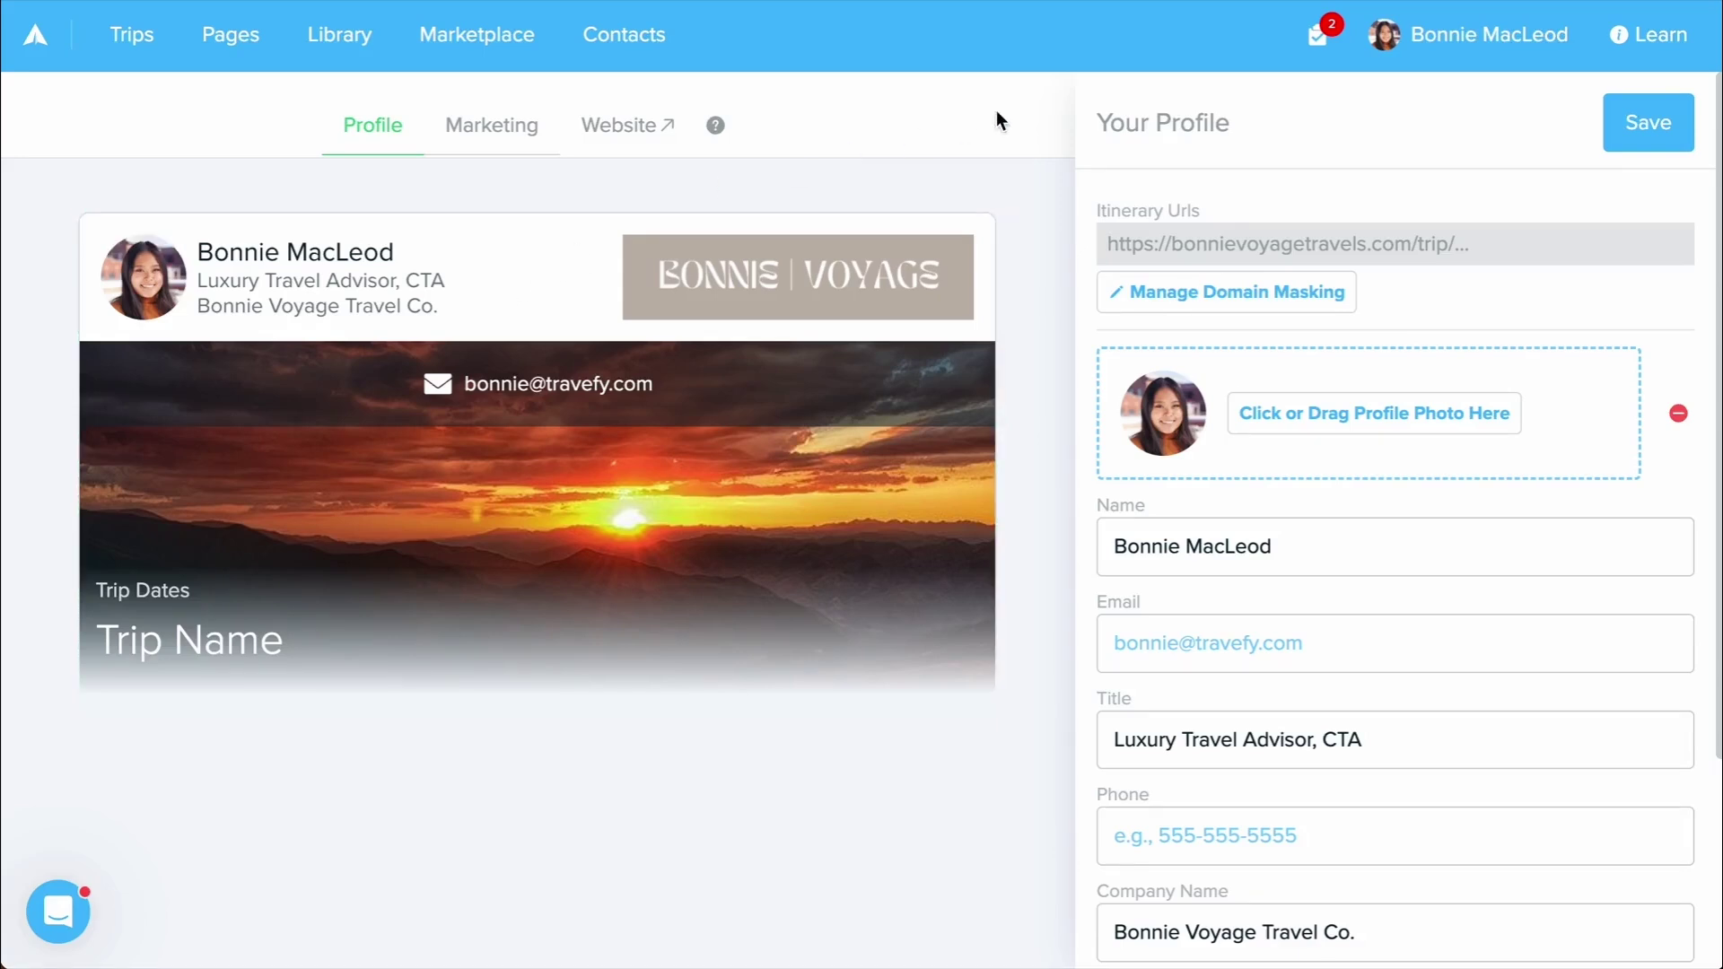
# Open Account settings from the user menu and review the plan and billing details.
pyautogui.click(1450, 39)
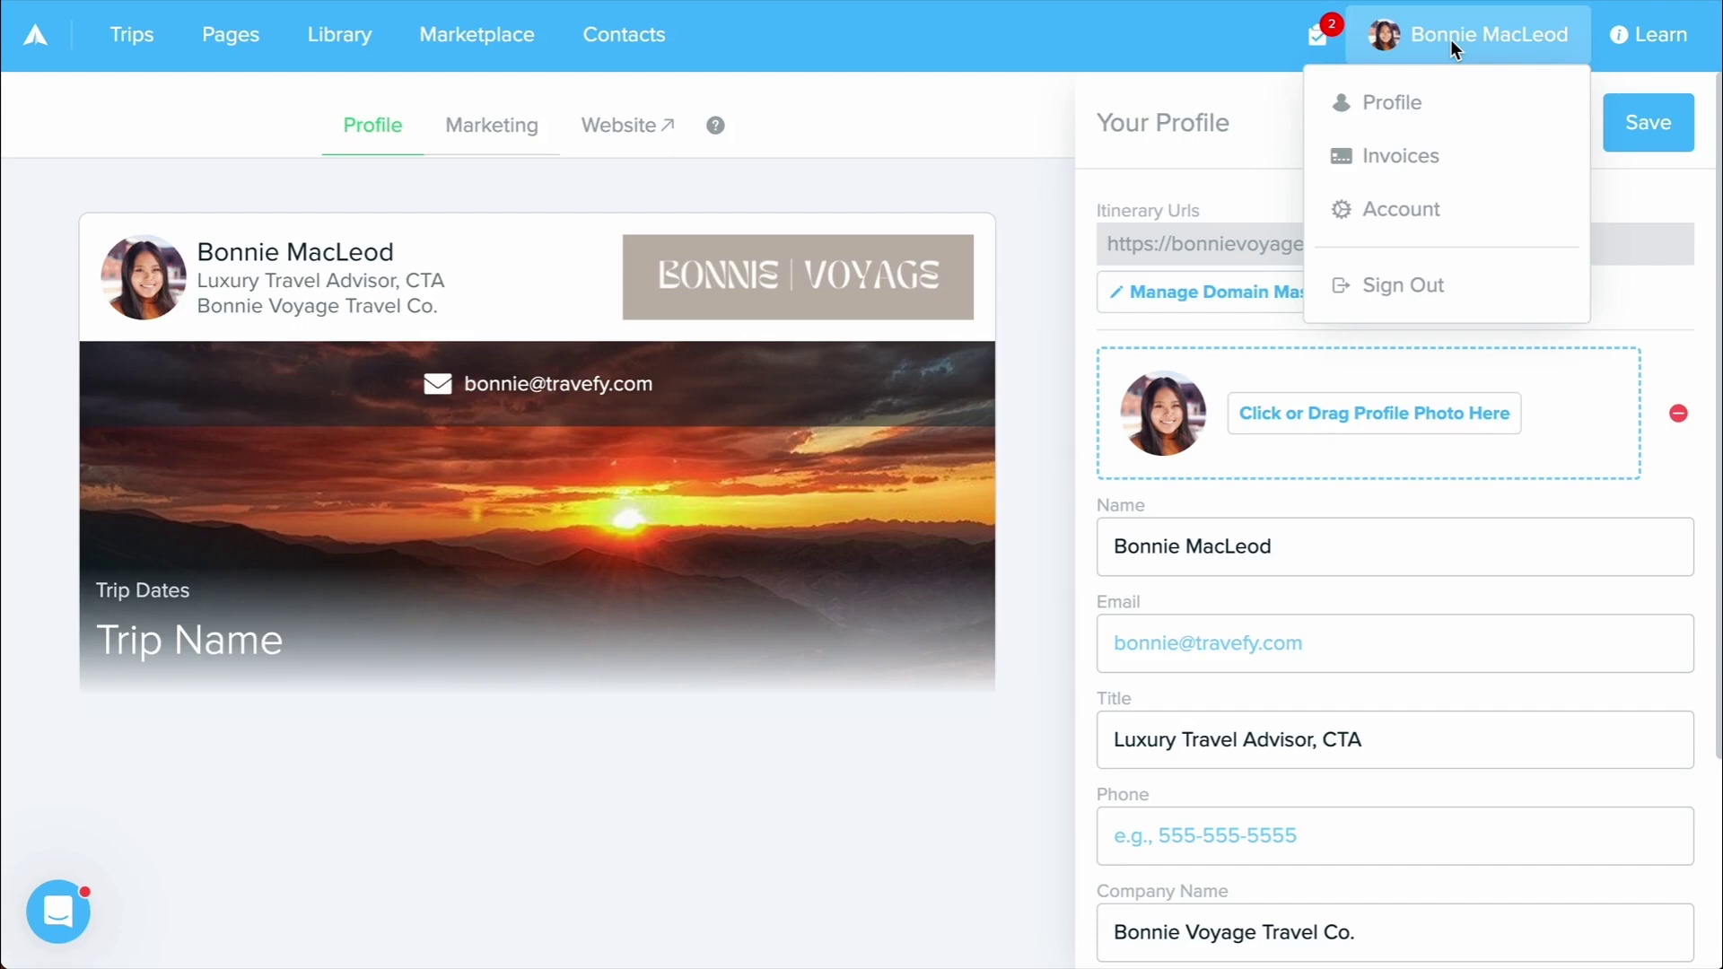
pyautogui.click(1490, 215)
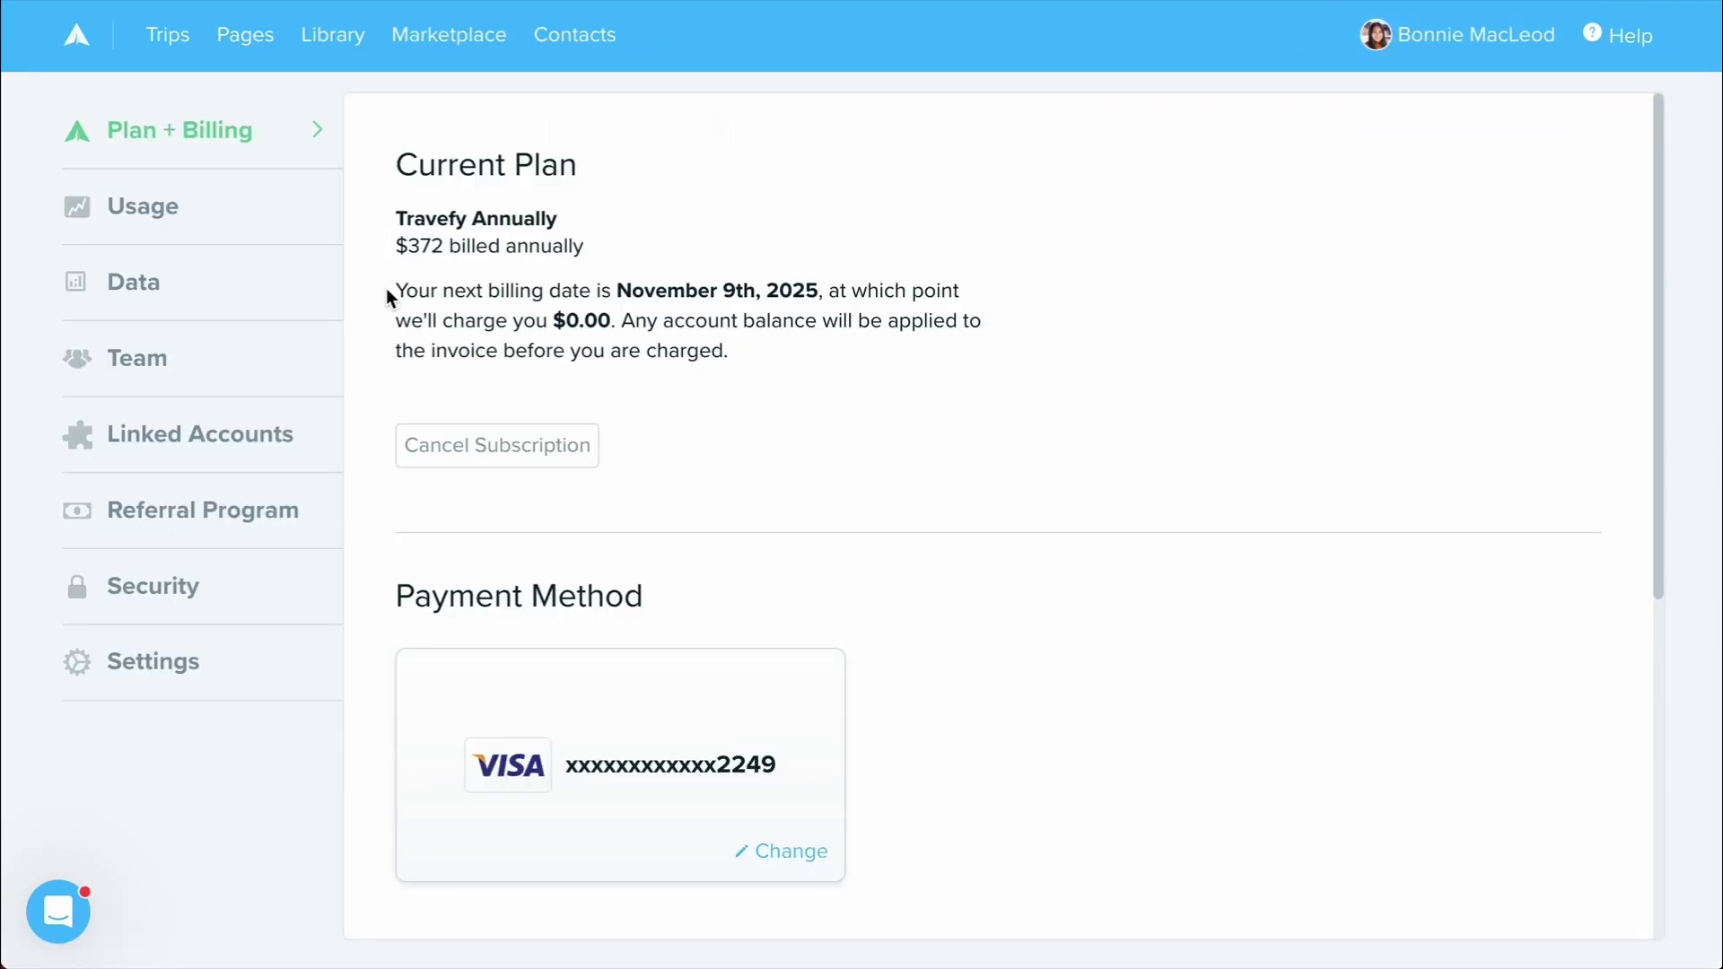
pyautogui.scroll(-4, 386, 289)
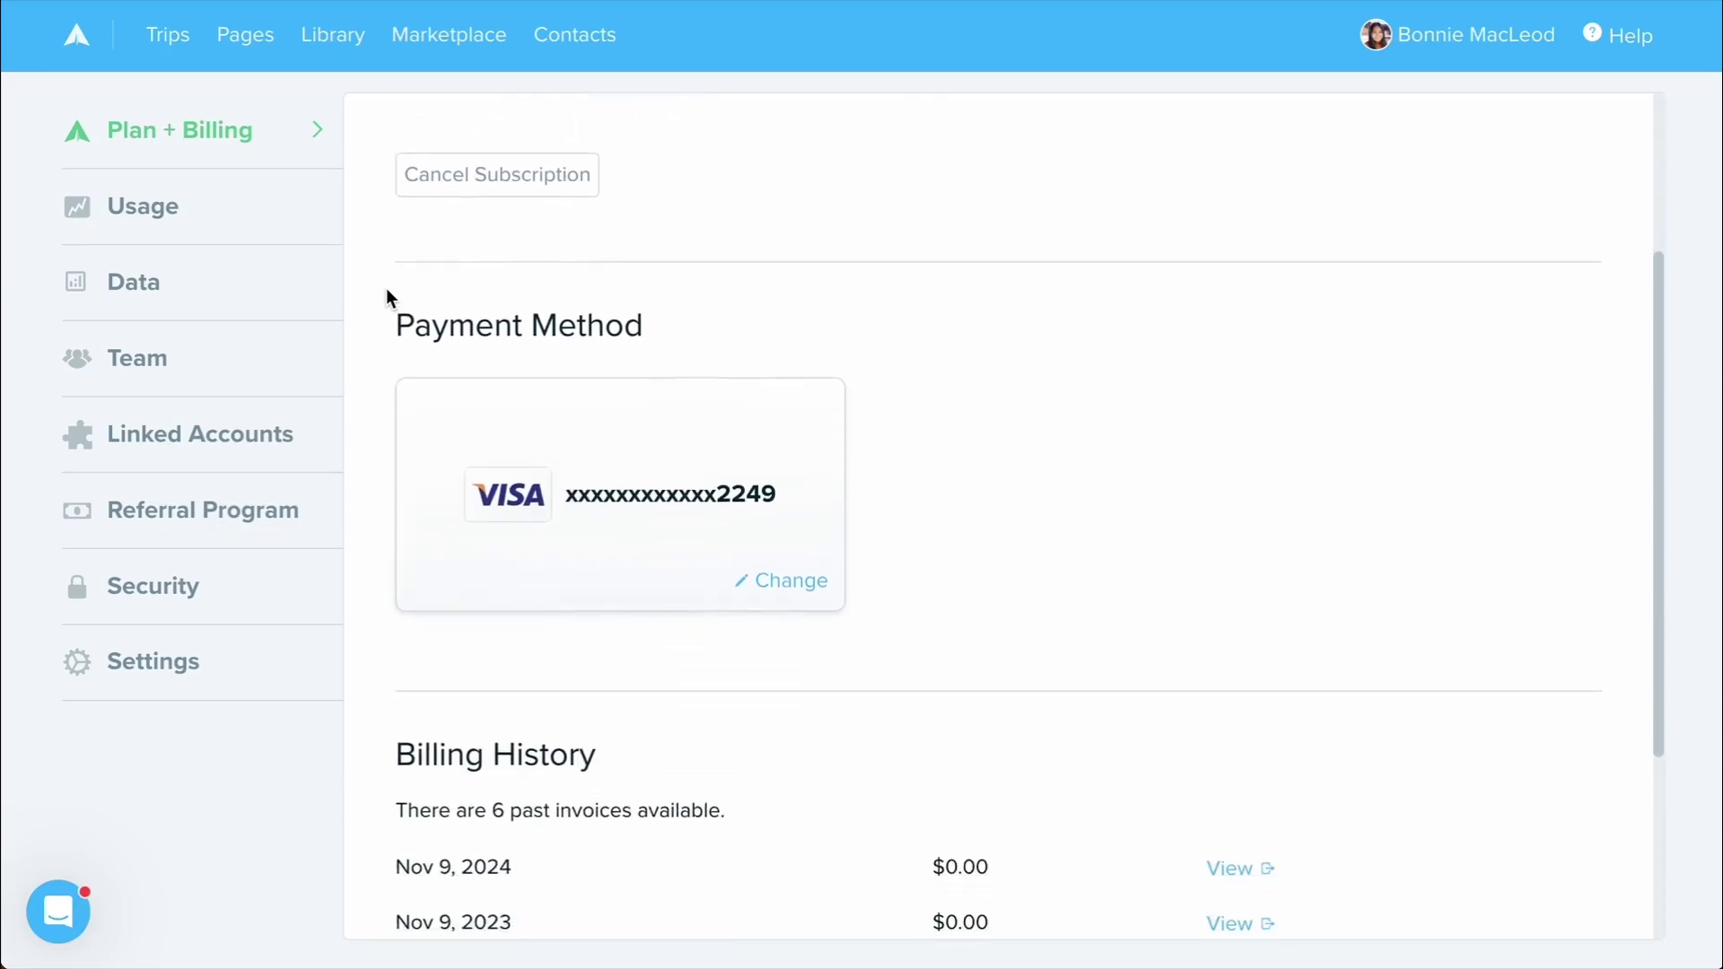
# View the Usage statistics, the Data contact-export options and the Team creation page.
pyautogui.click(255, 206)
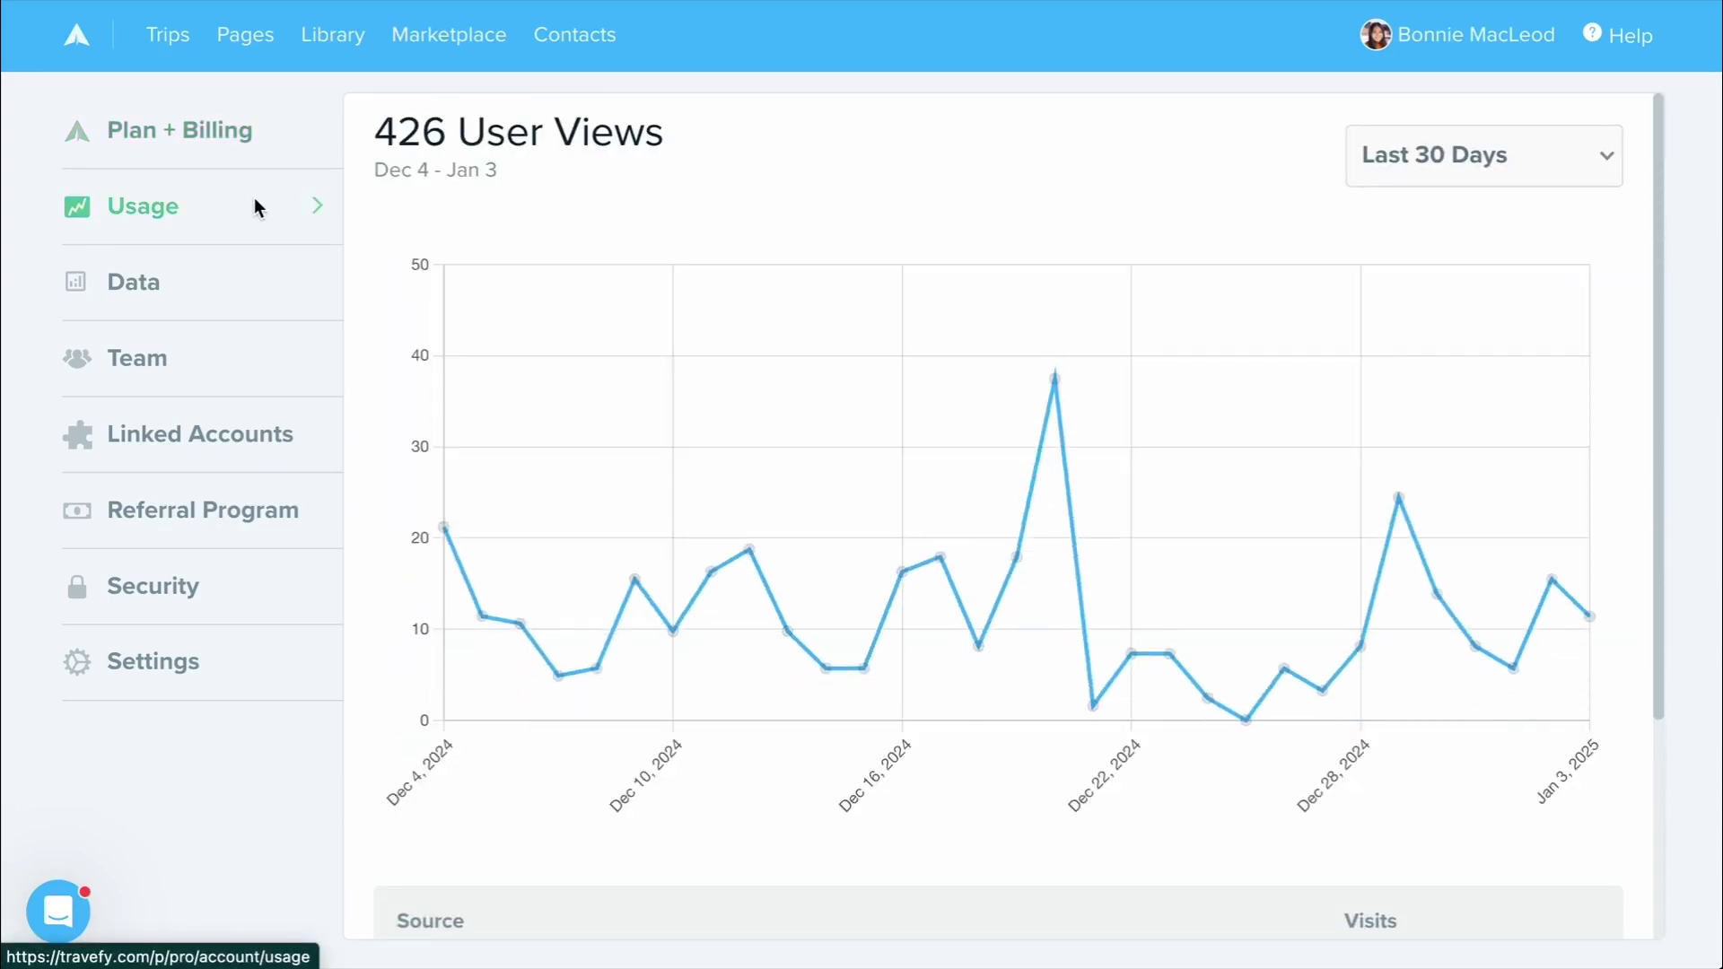
pyautogui.scroll(-3, 956, 258)
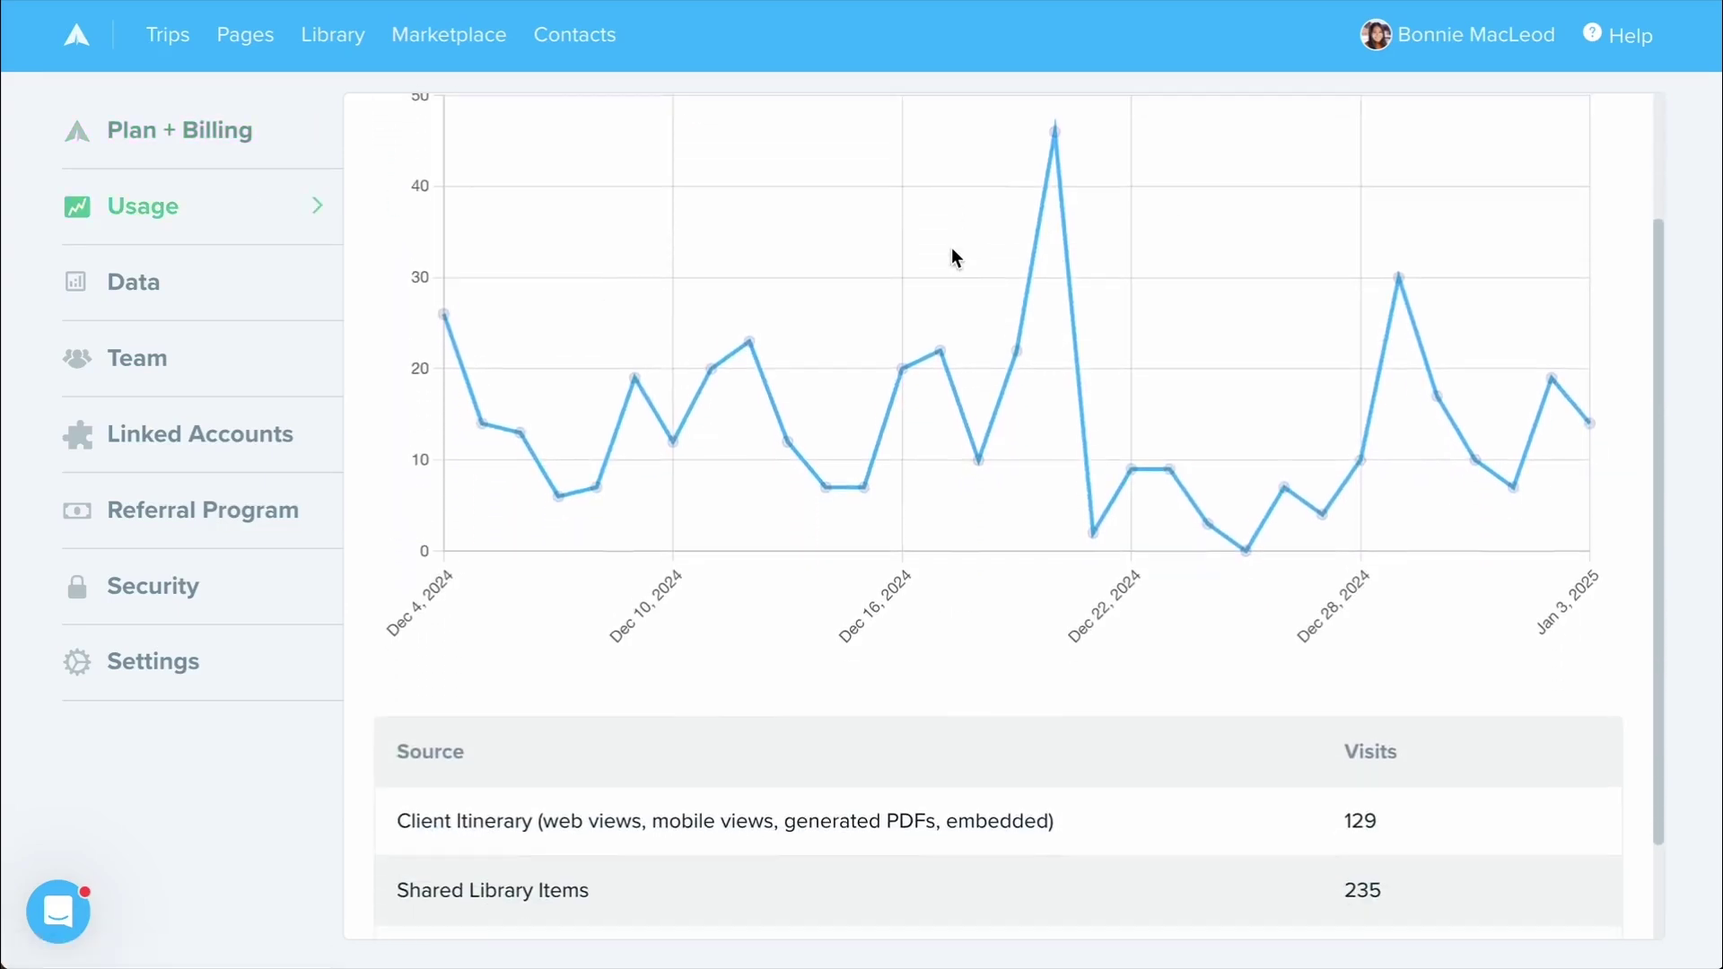
pyautogui.scroll(-1, 955, 257)
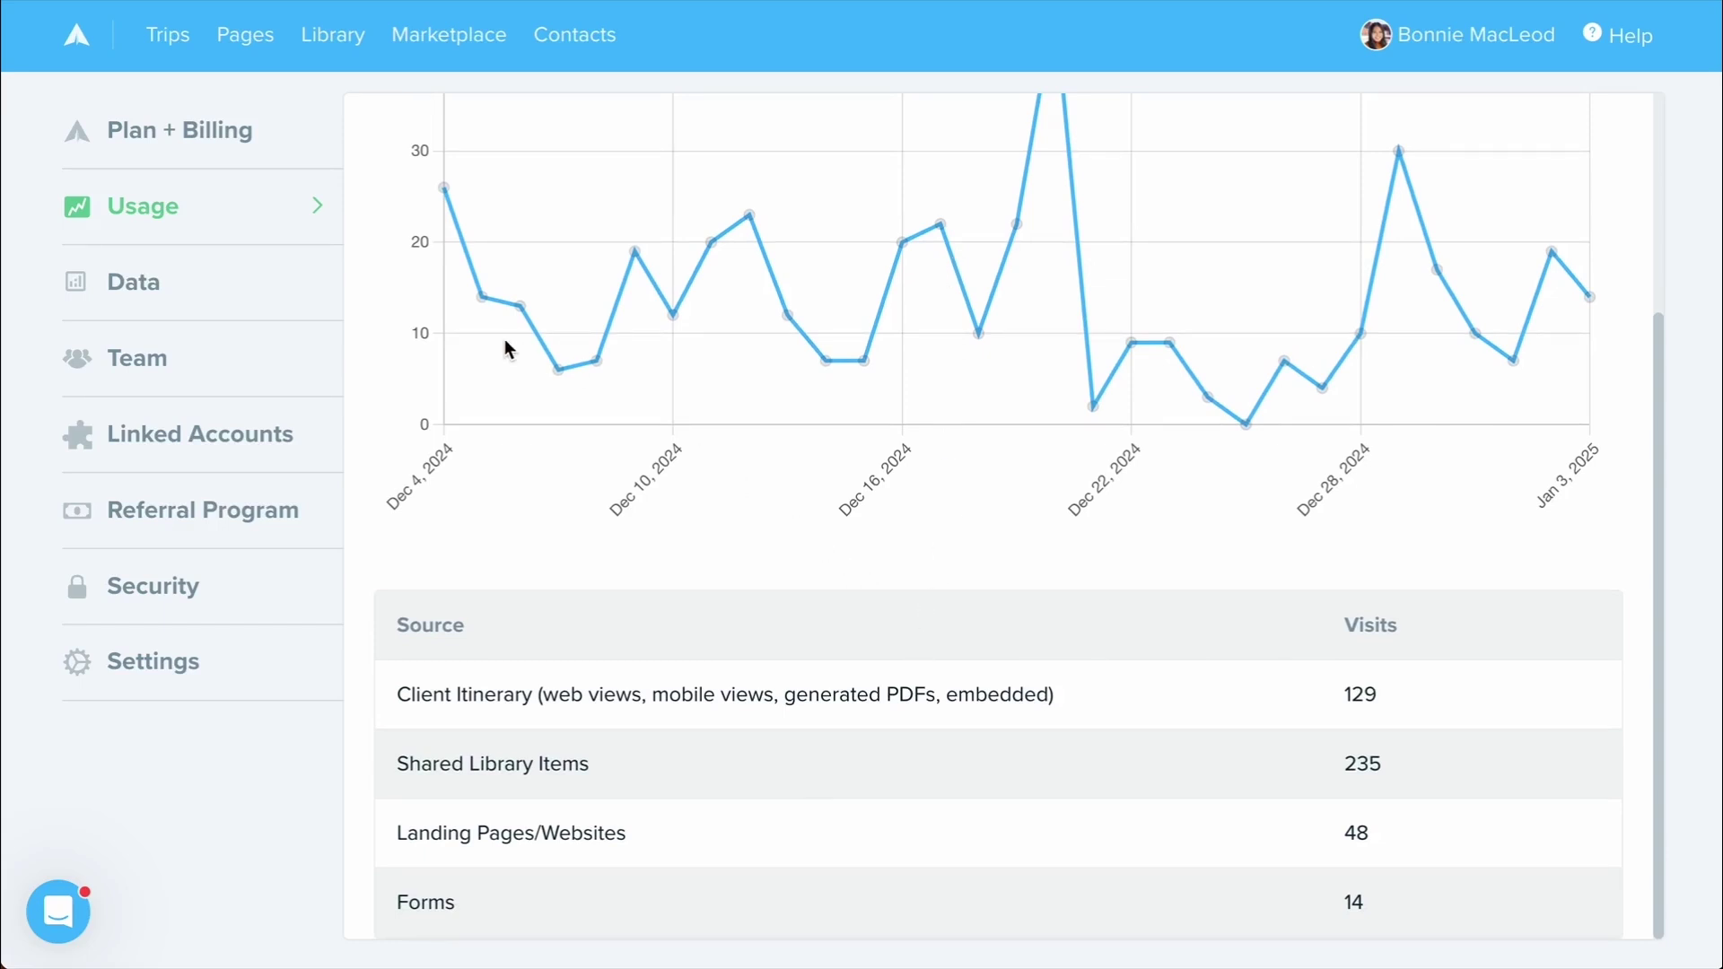
pyautogui.click(271, 309)
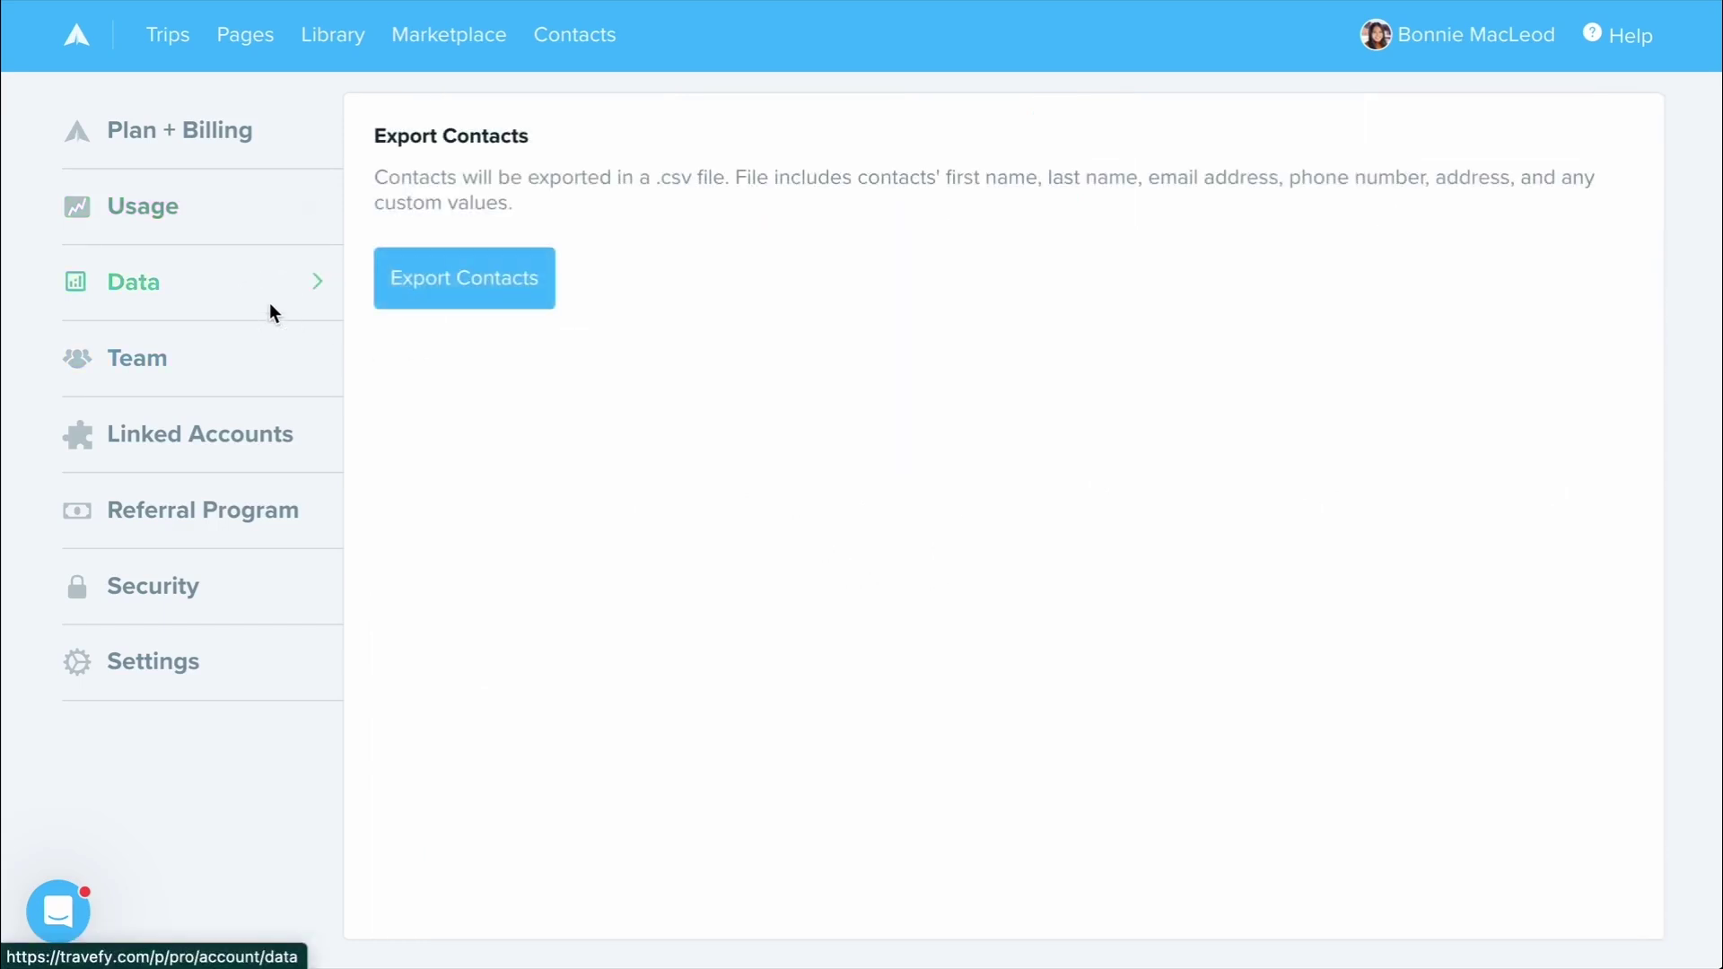
pyautogui.click(254, 353)
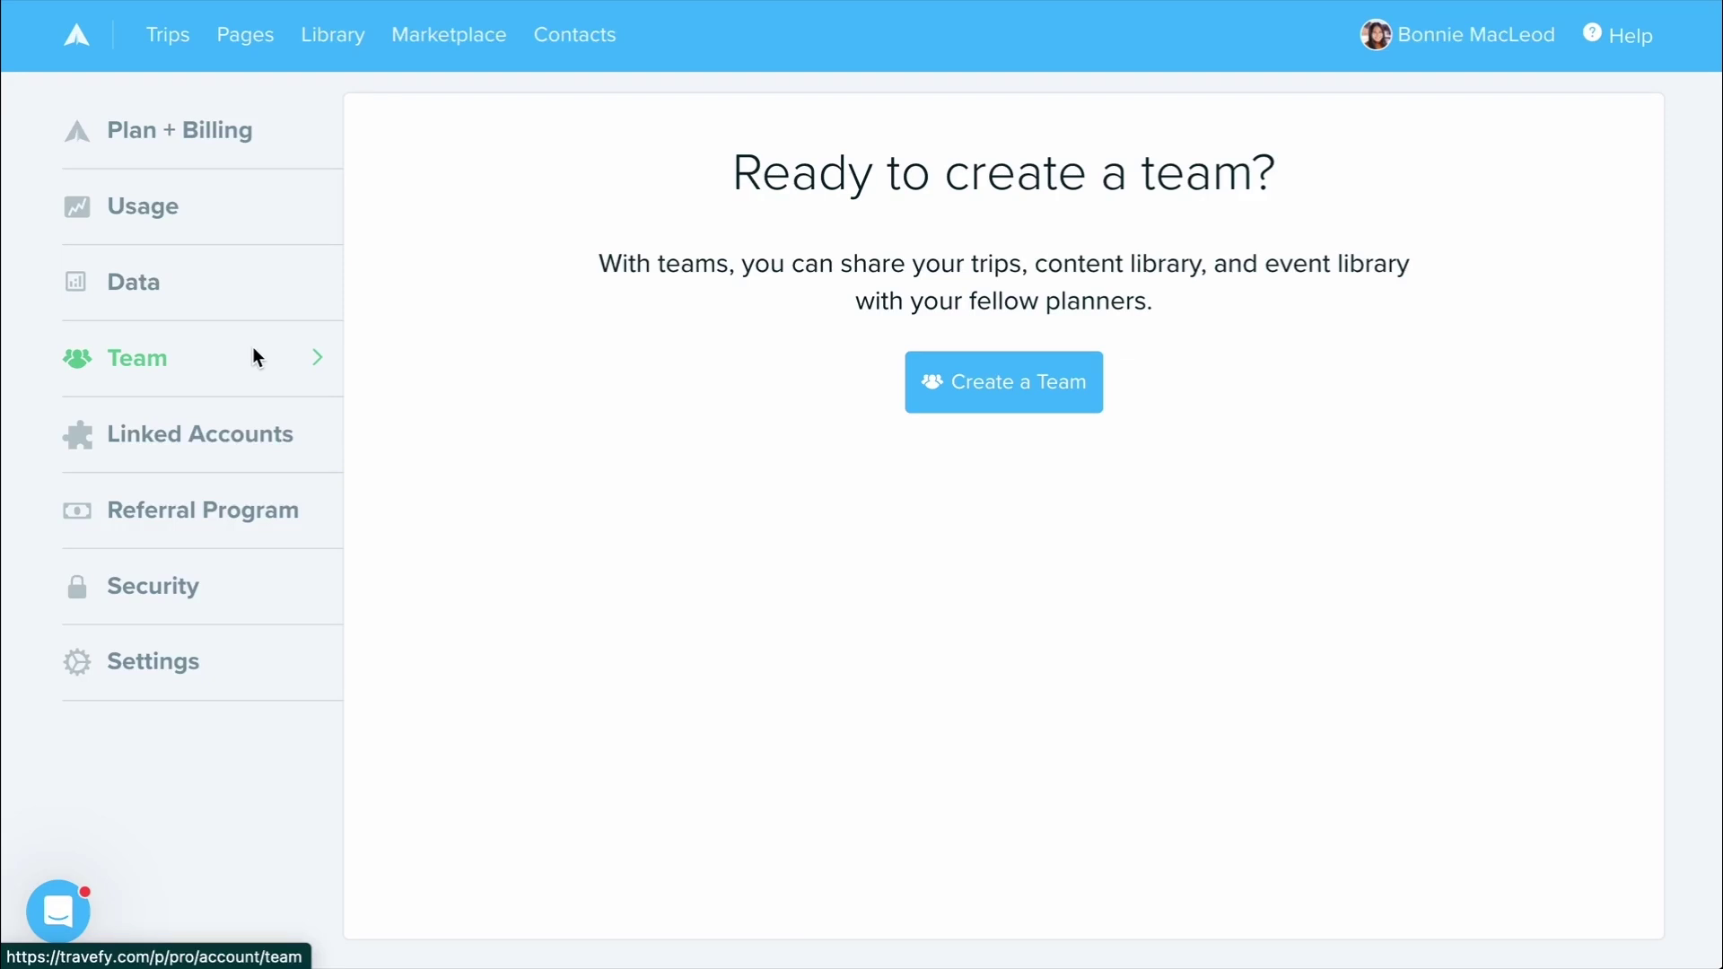
# Review the linked Suppliers, Analytics (Meta Pixel) and Payments (Stripe) accounts.
pyautogui.click(293, 440)
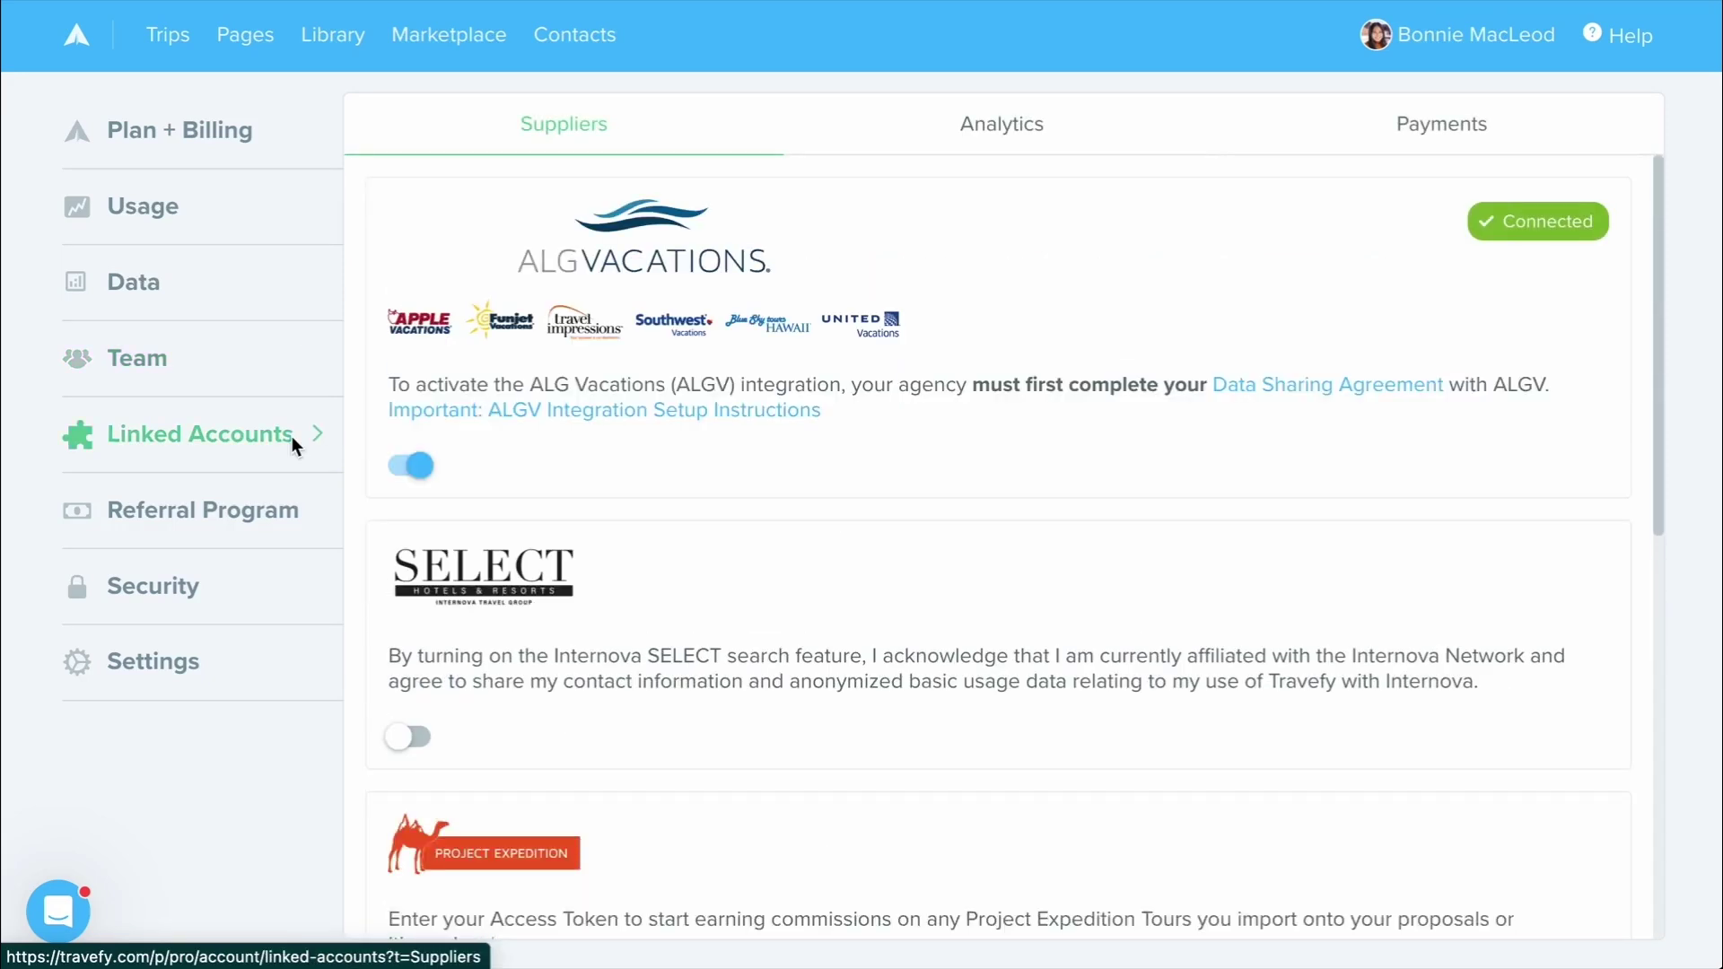
pyautogui.scroll(-1, 616, 271)
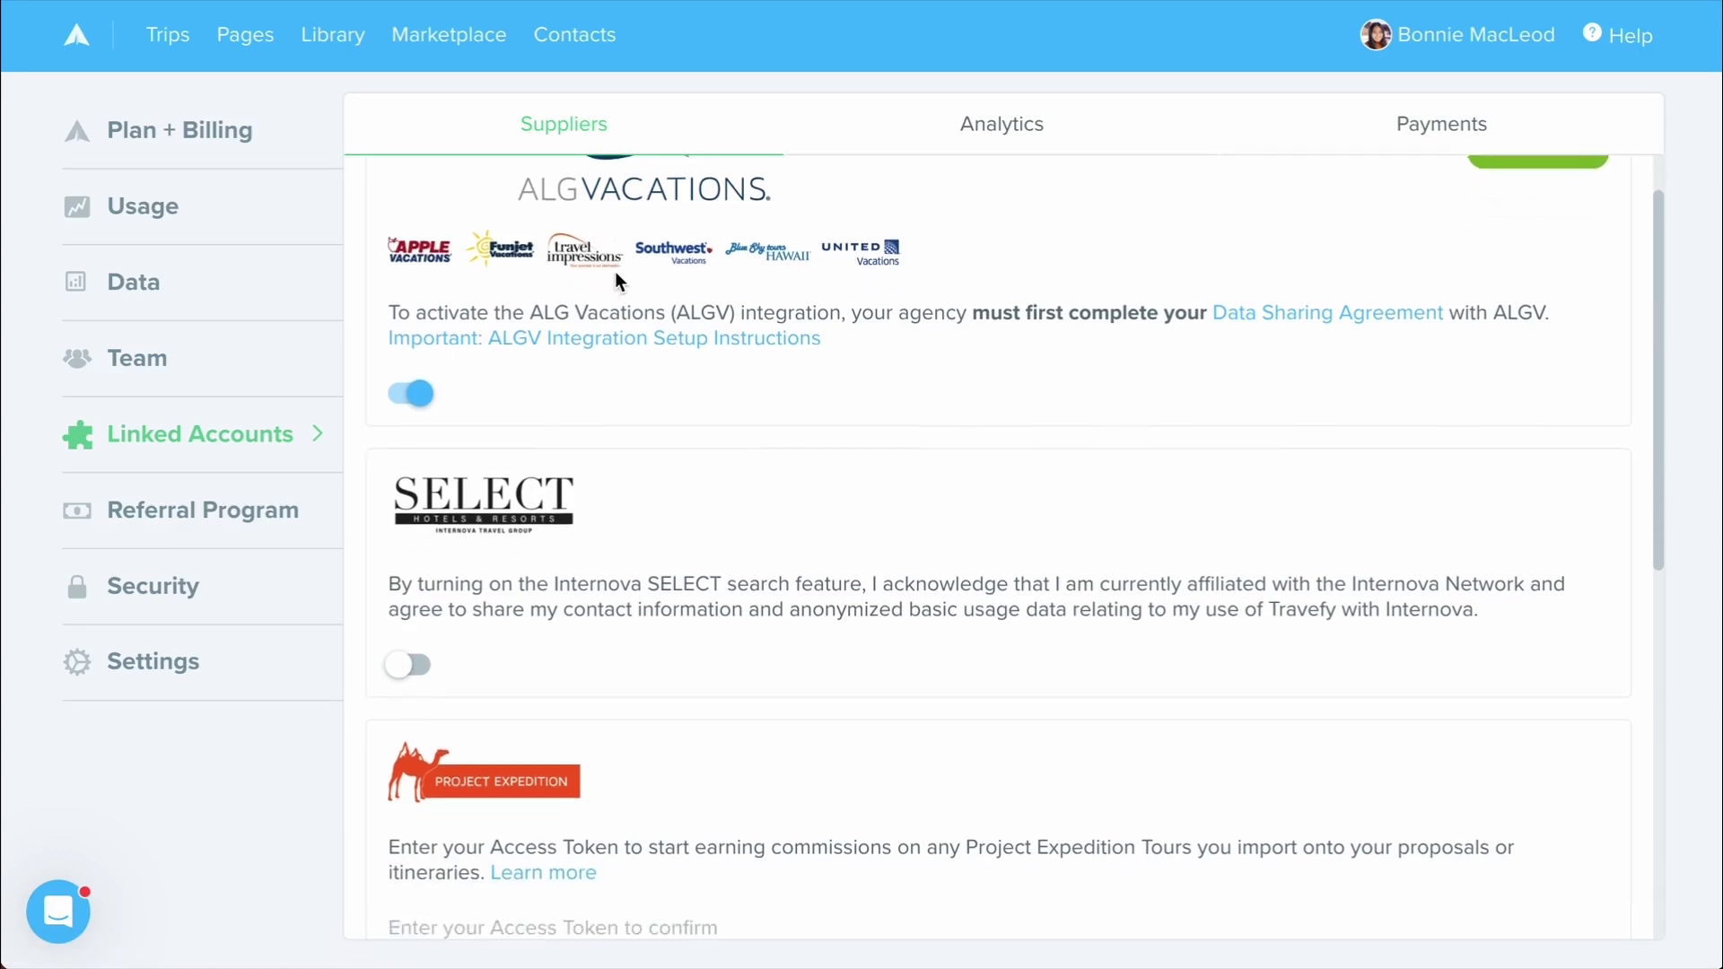
pyautogui.scroll(-4, 615, 275)
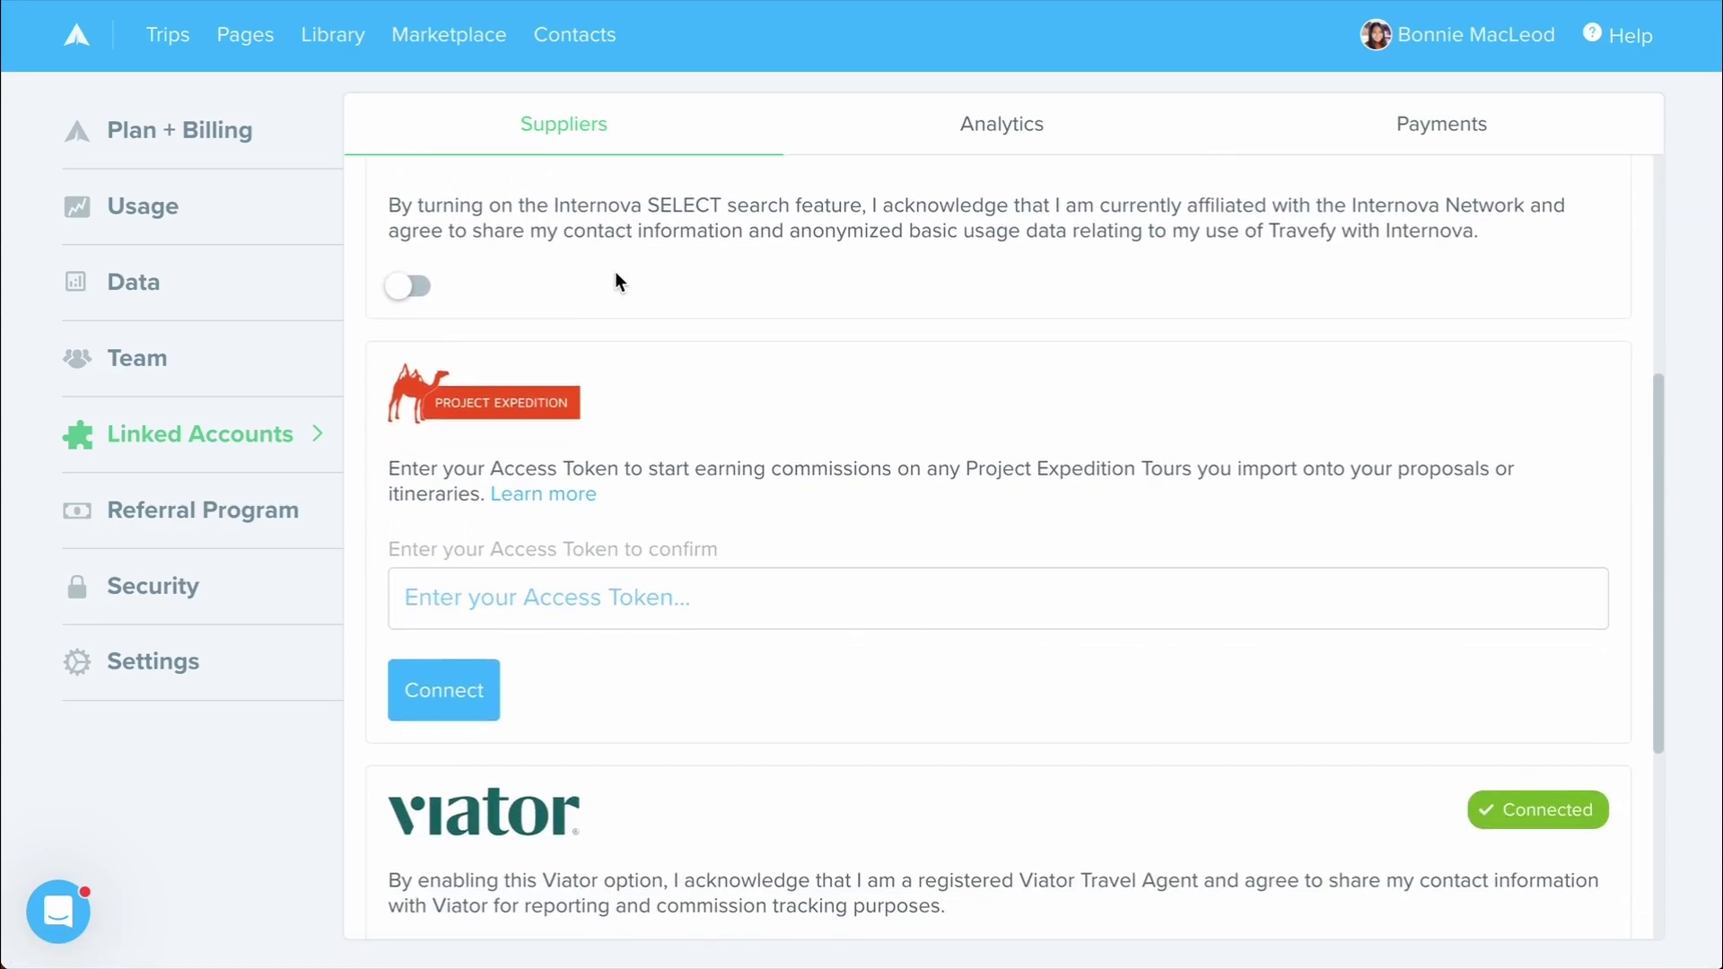
pyautogui.scroll(-3, 616, 271)
pyautogui.click(1004, 126)
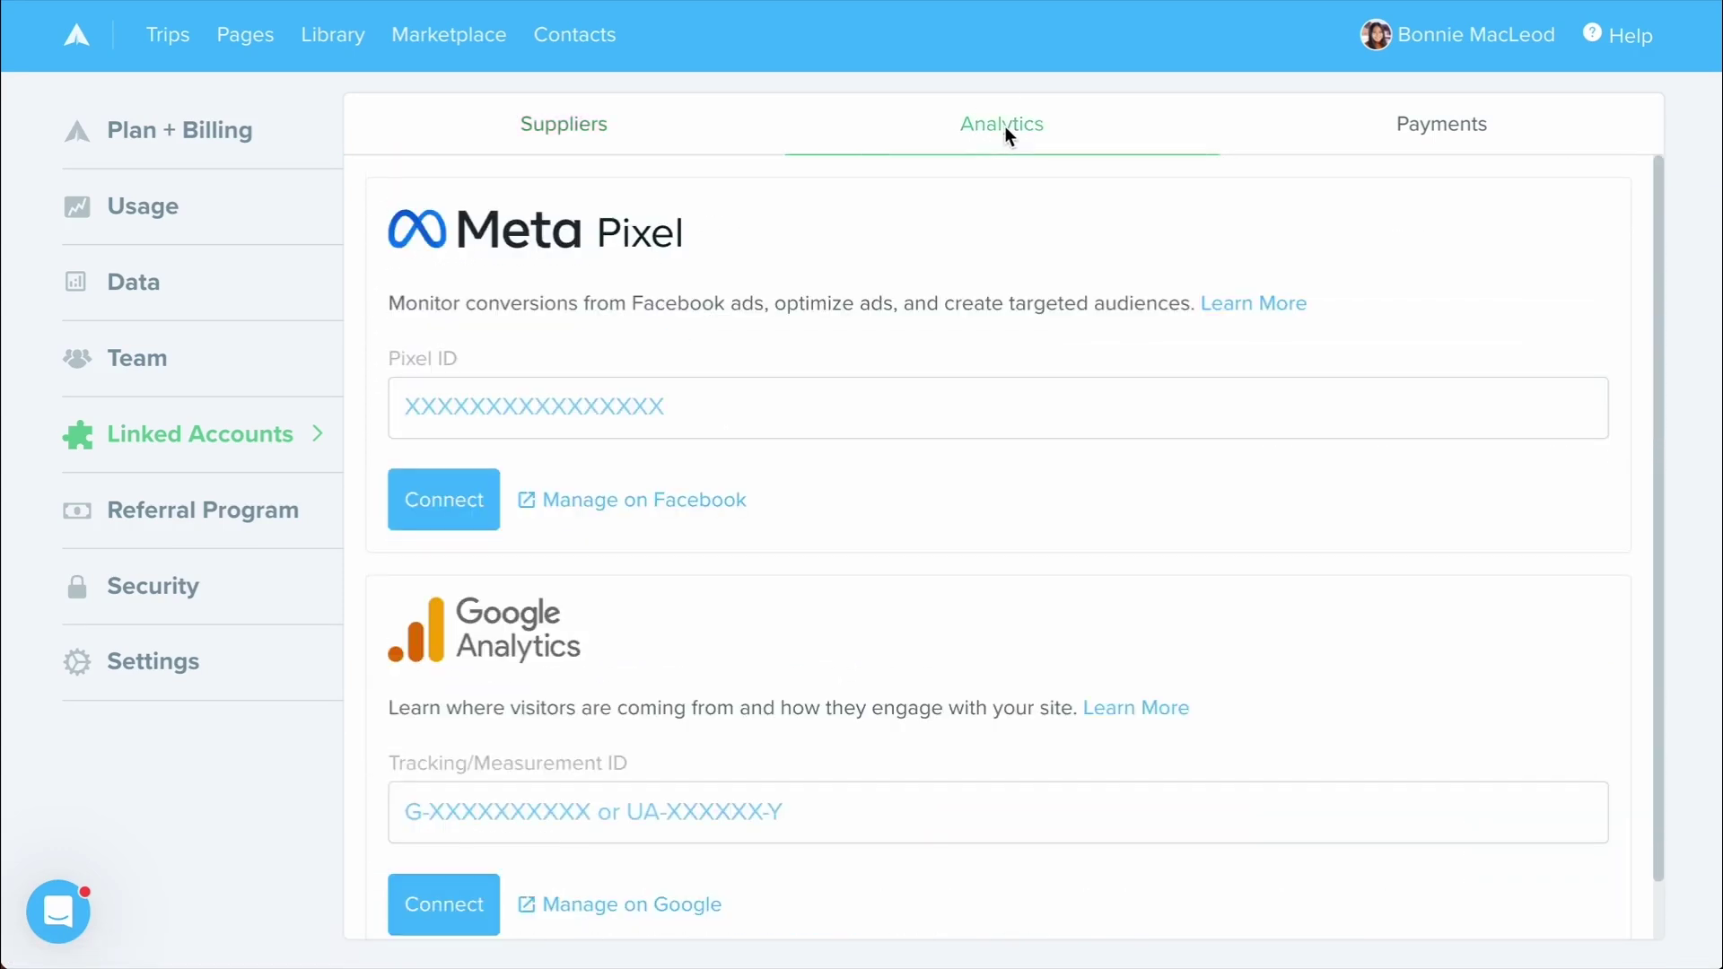
pyautogui.click(1435, 127)
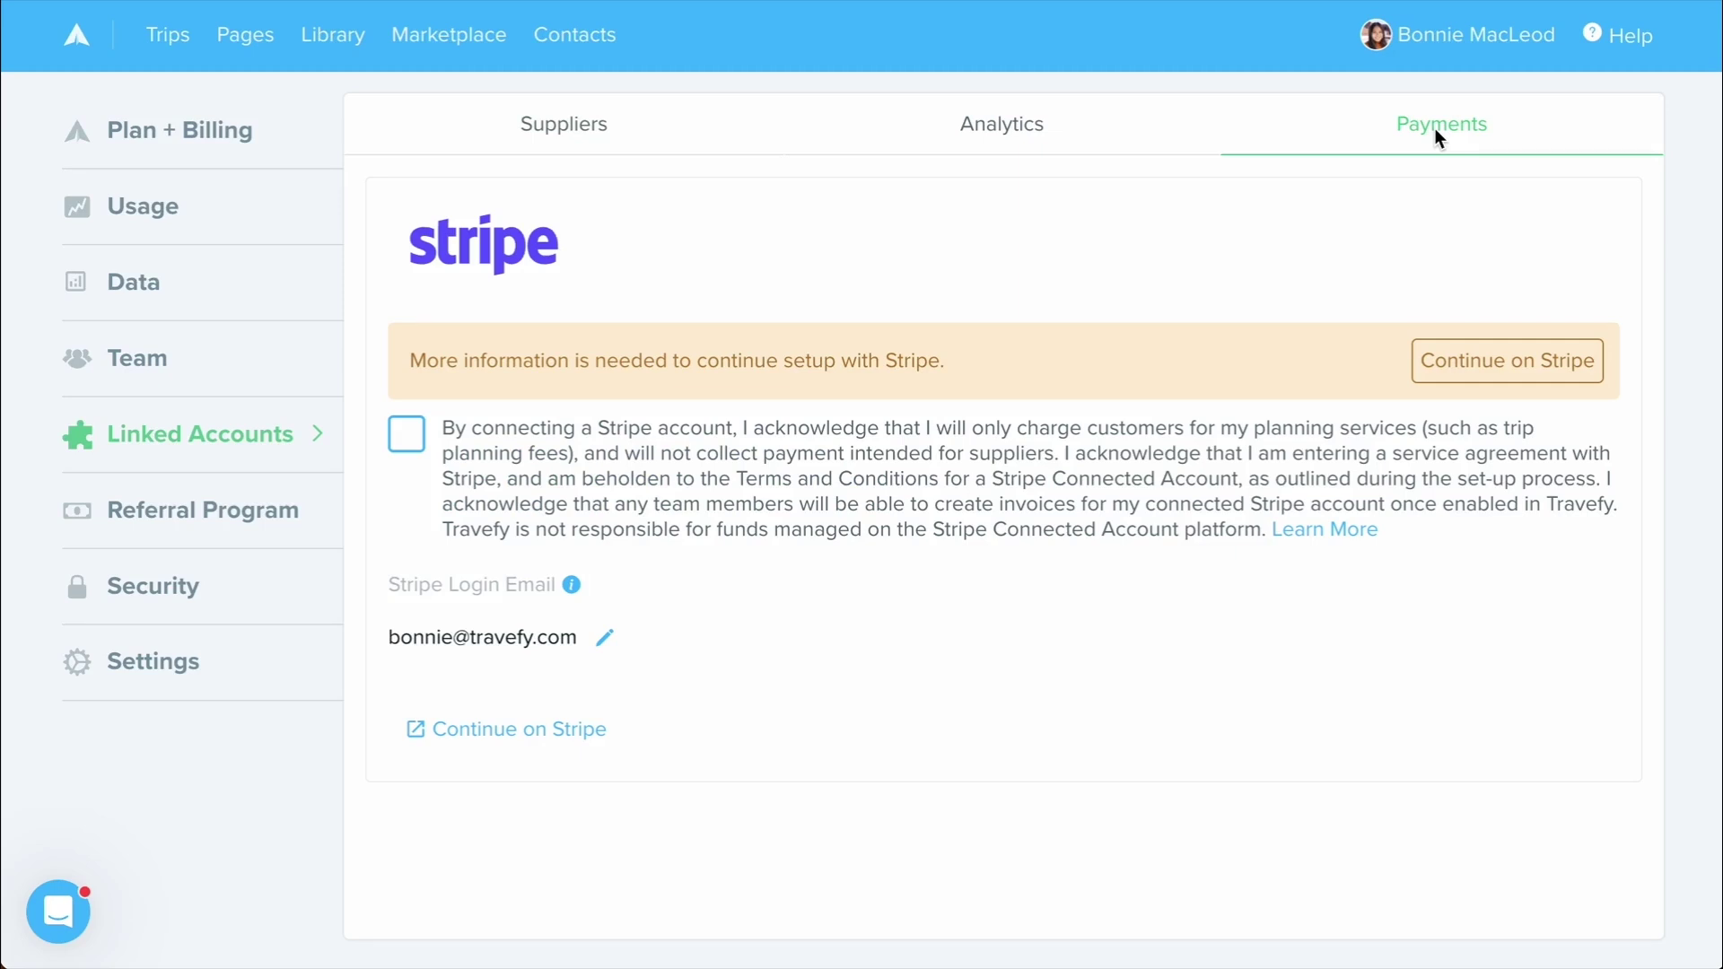
# Check the Referral Program earnings table, then bring up the Security settings.
pyautogui.click(288, 508)
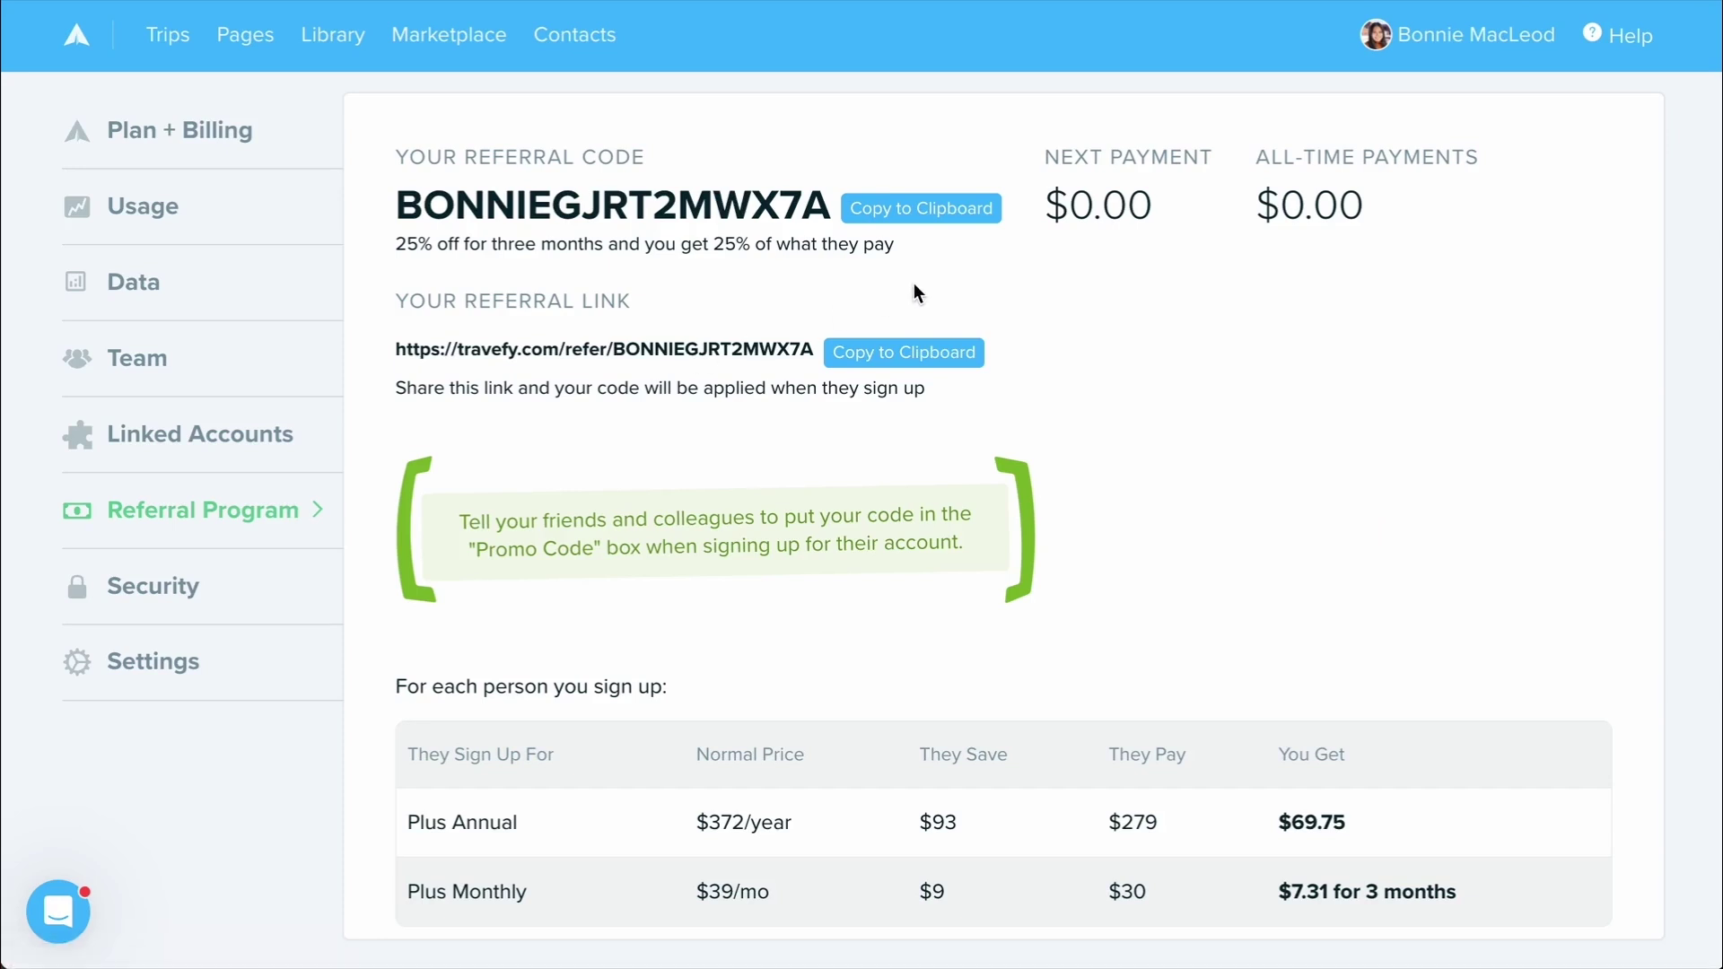
pyautogui.scroll(-1, 914, 285)
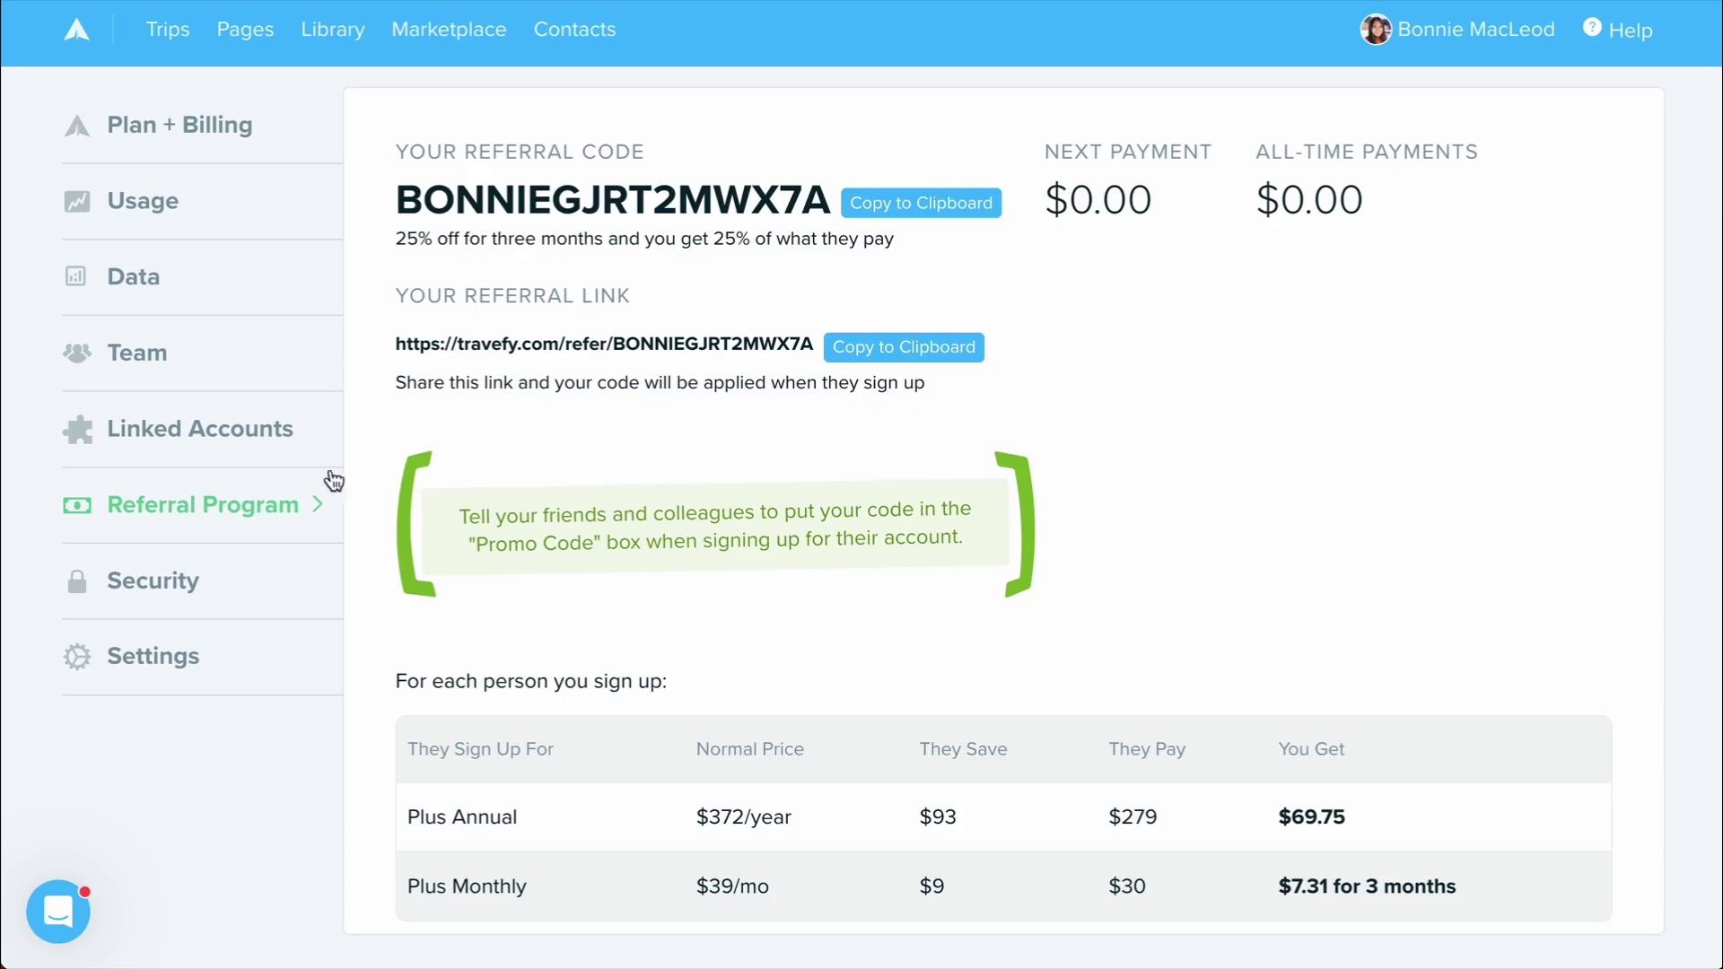
pyautogui.click(274, 588)
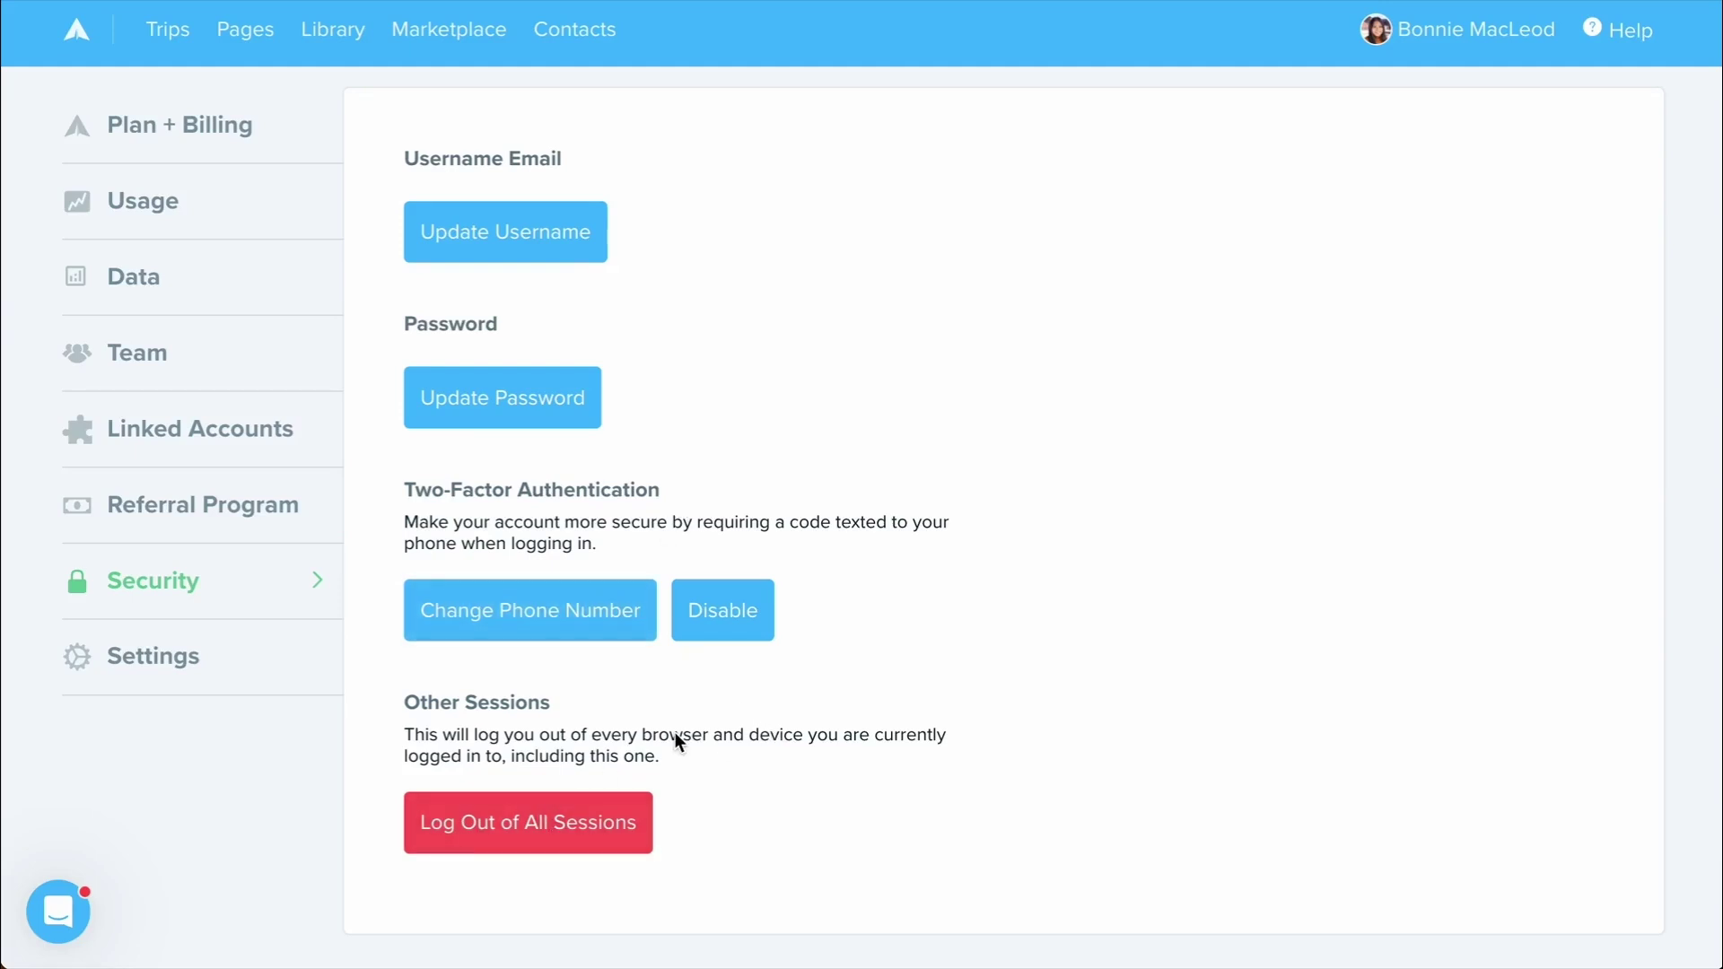
# Review the timezone, proposal agreement form and notification settings, then return to the trips list.
pyautogui.click(241, 683)
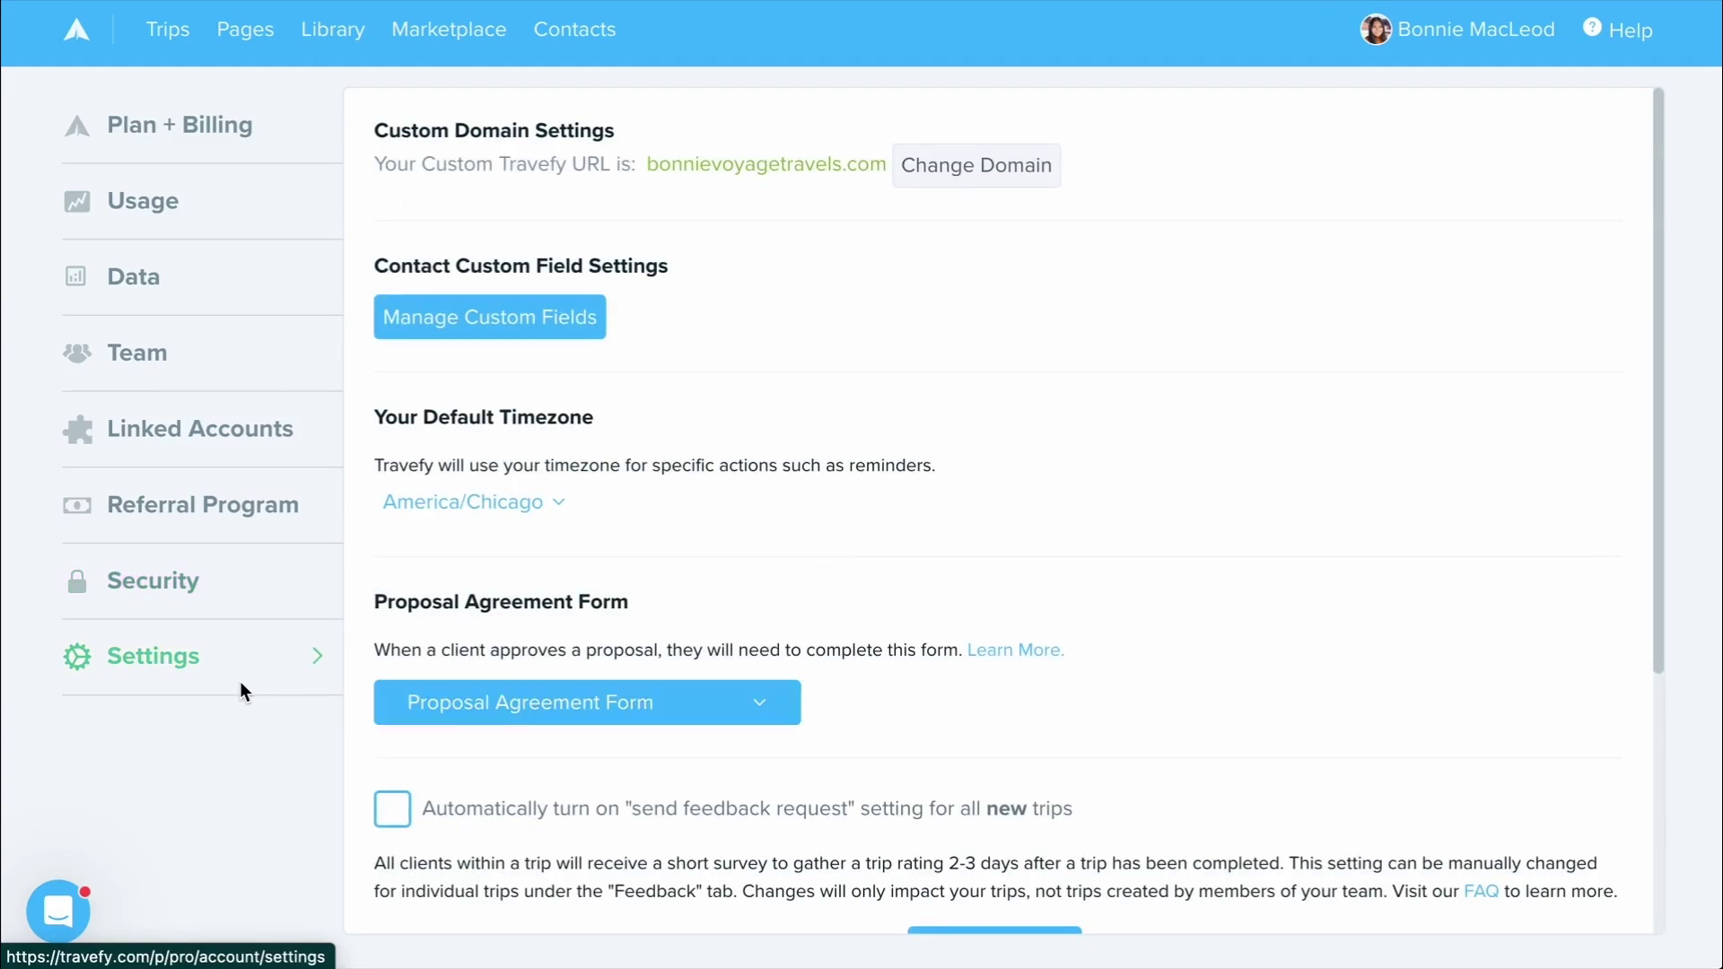
pyautogui.scroll(-2, 891, 427)
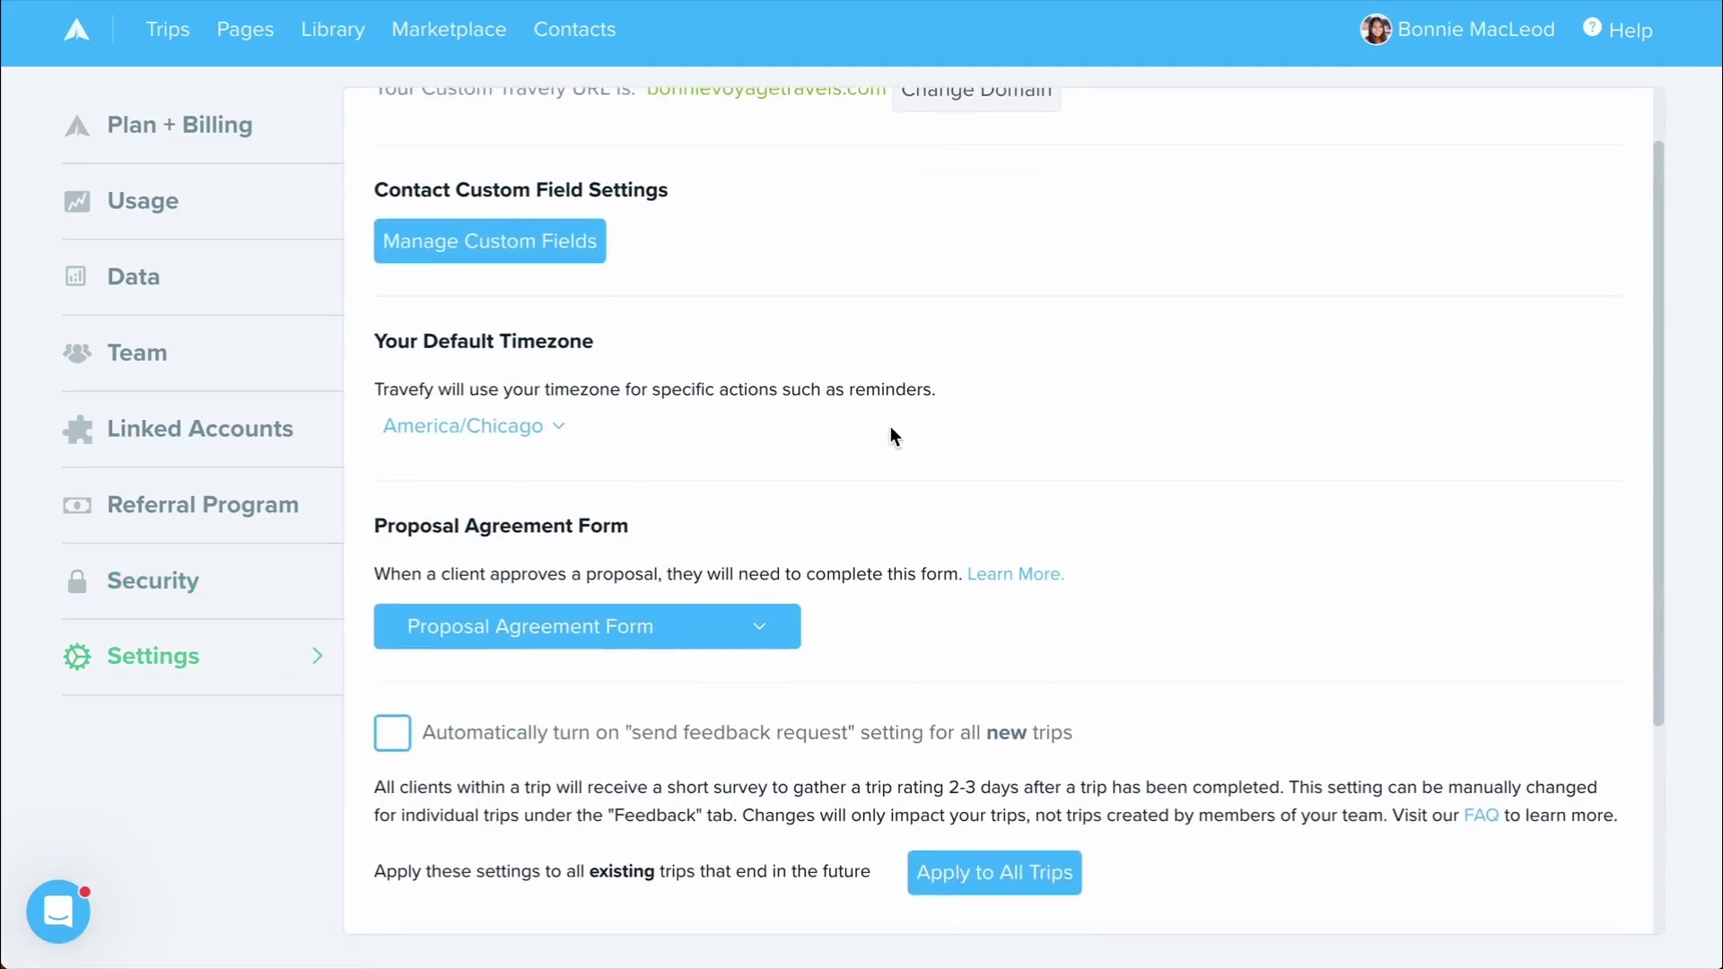
pyautogui.scroll(-2, 890, 427)
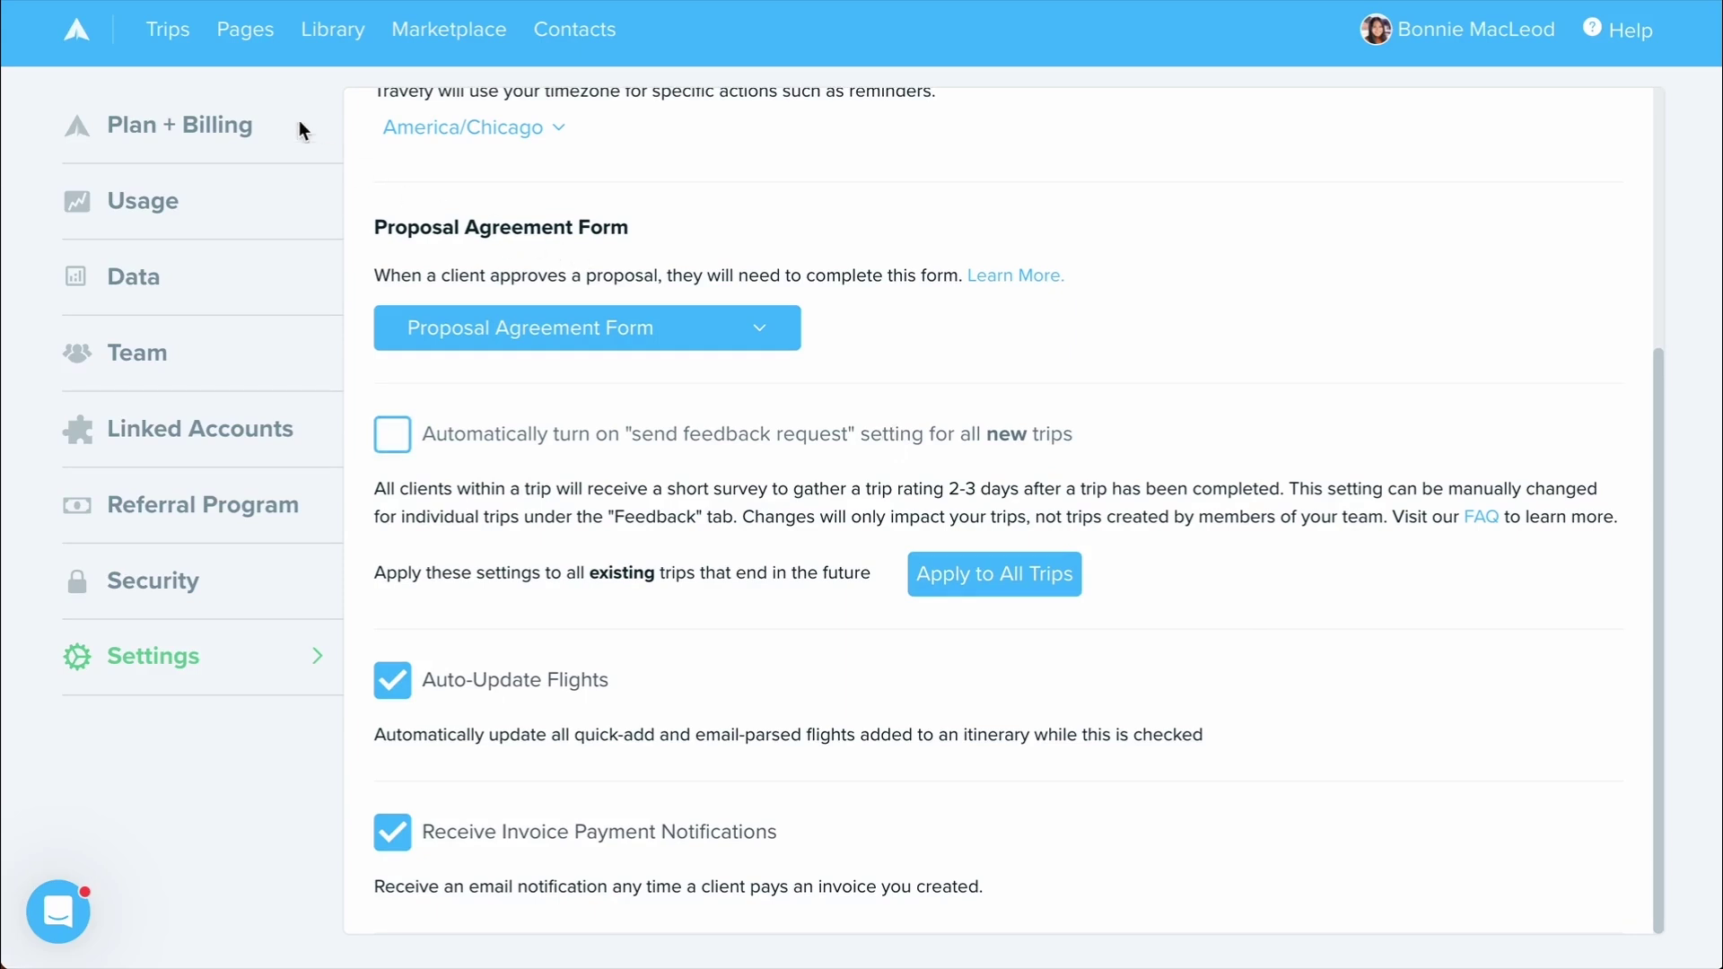
pyautogui.click(190, 35)
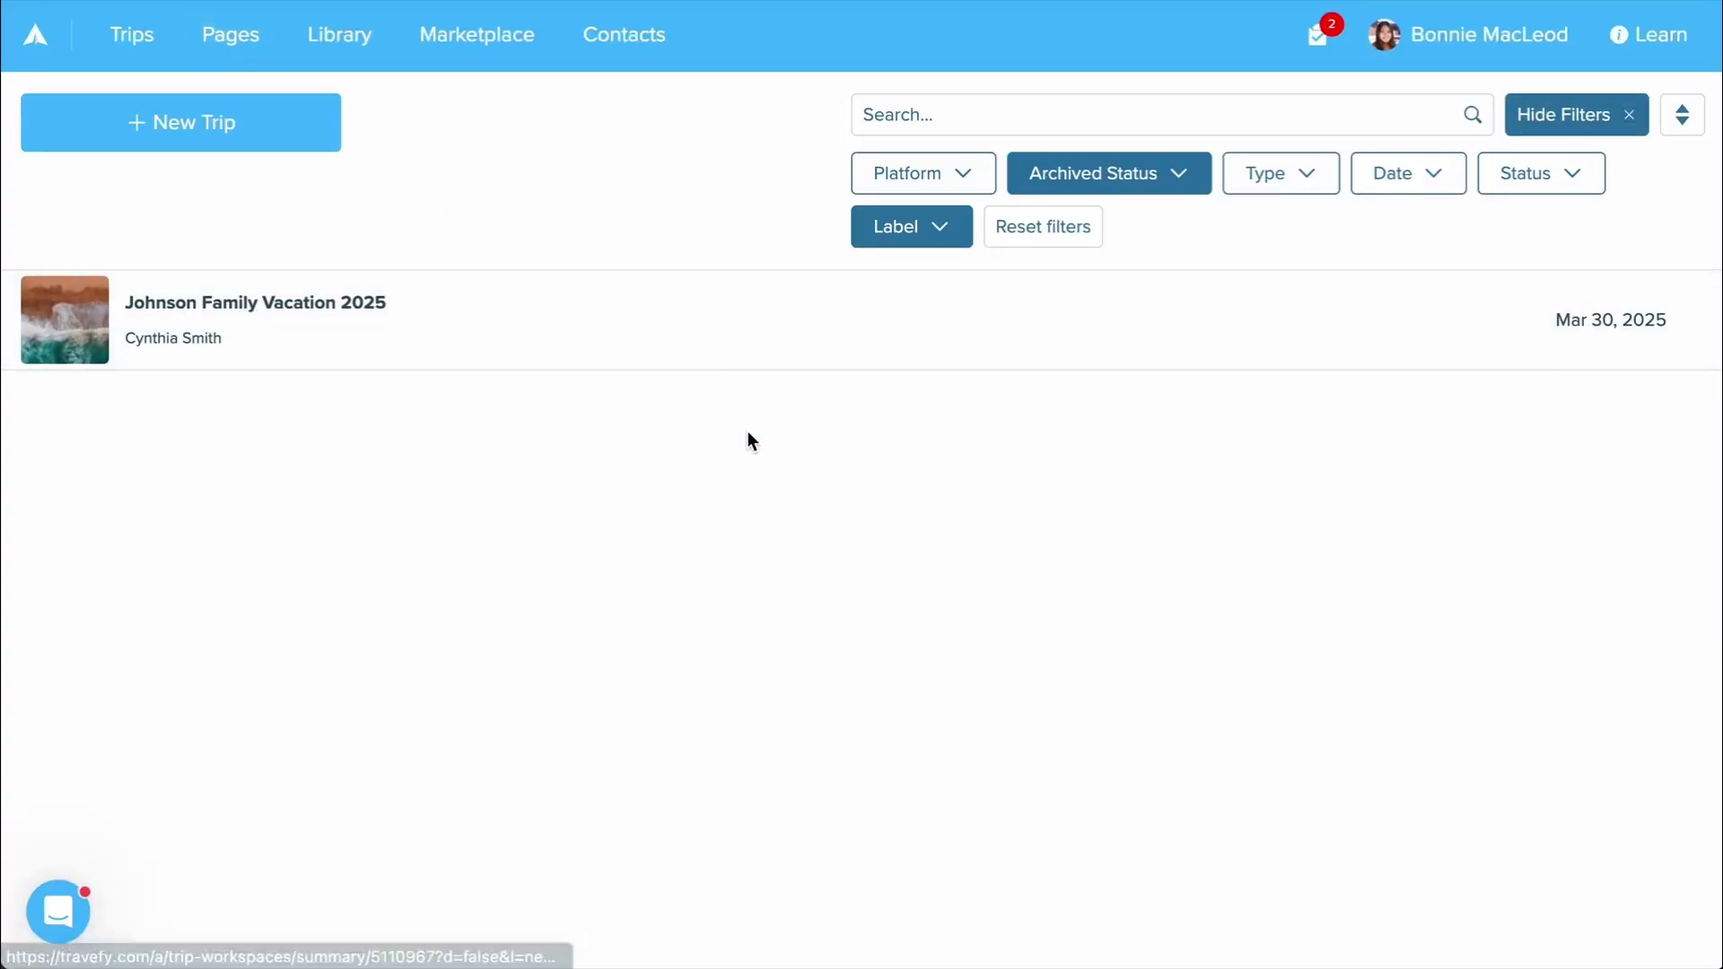
# Preview the New Trip options, then browse the Johnson Family Vacation 2025 trip's proposals, itineraries and forms.
pyautogui.click(264, 149)
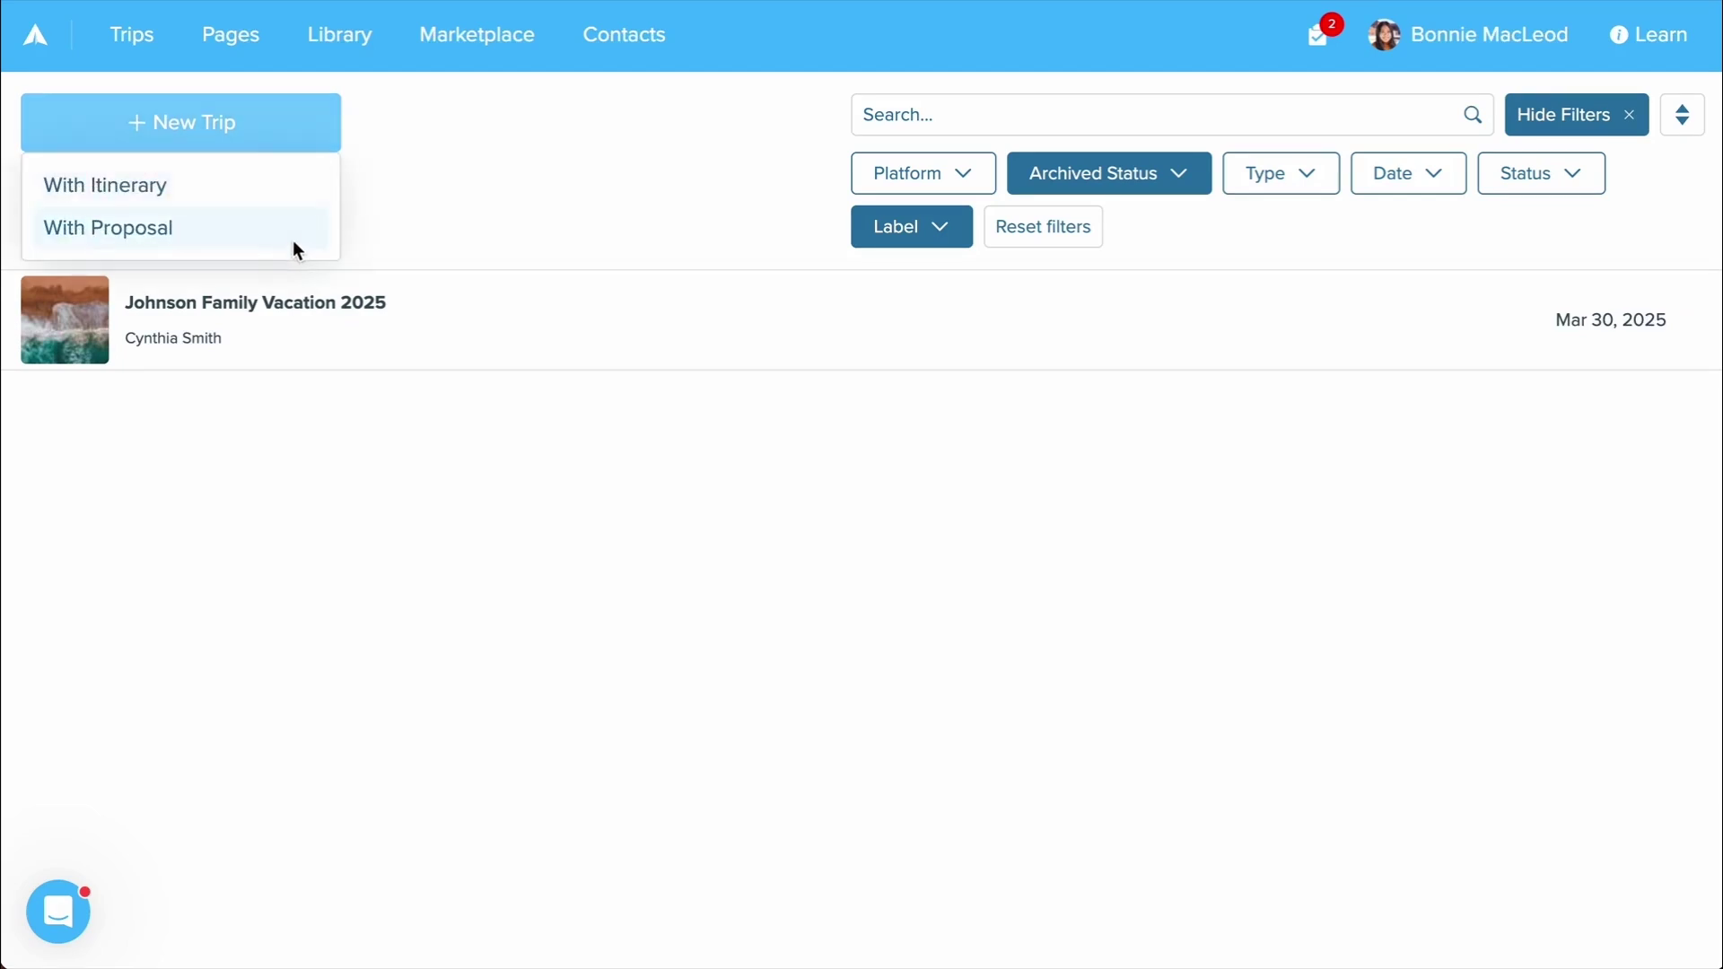
pyautogui.click(230, 301)
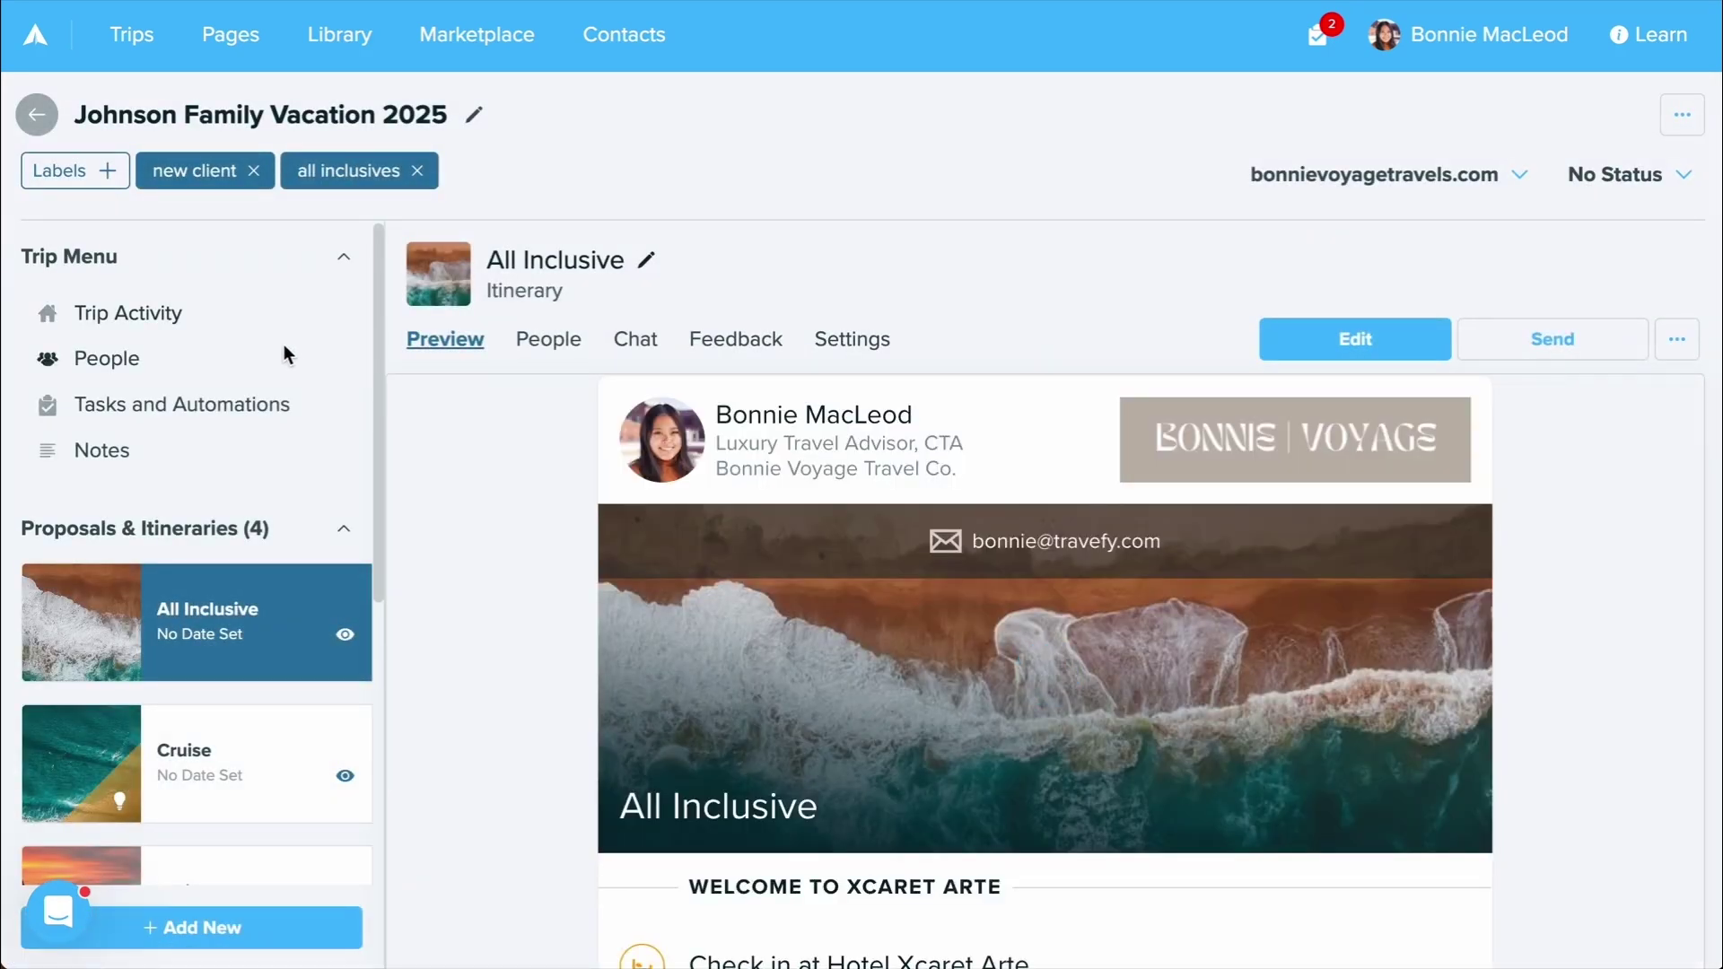
pyautogui.scroll(-1, 199, 453)
pyautogui.scroll(-5, 199, 454)
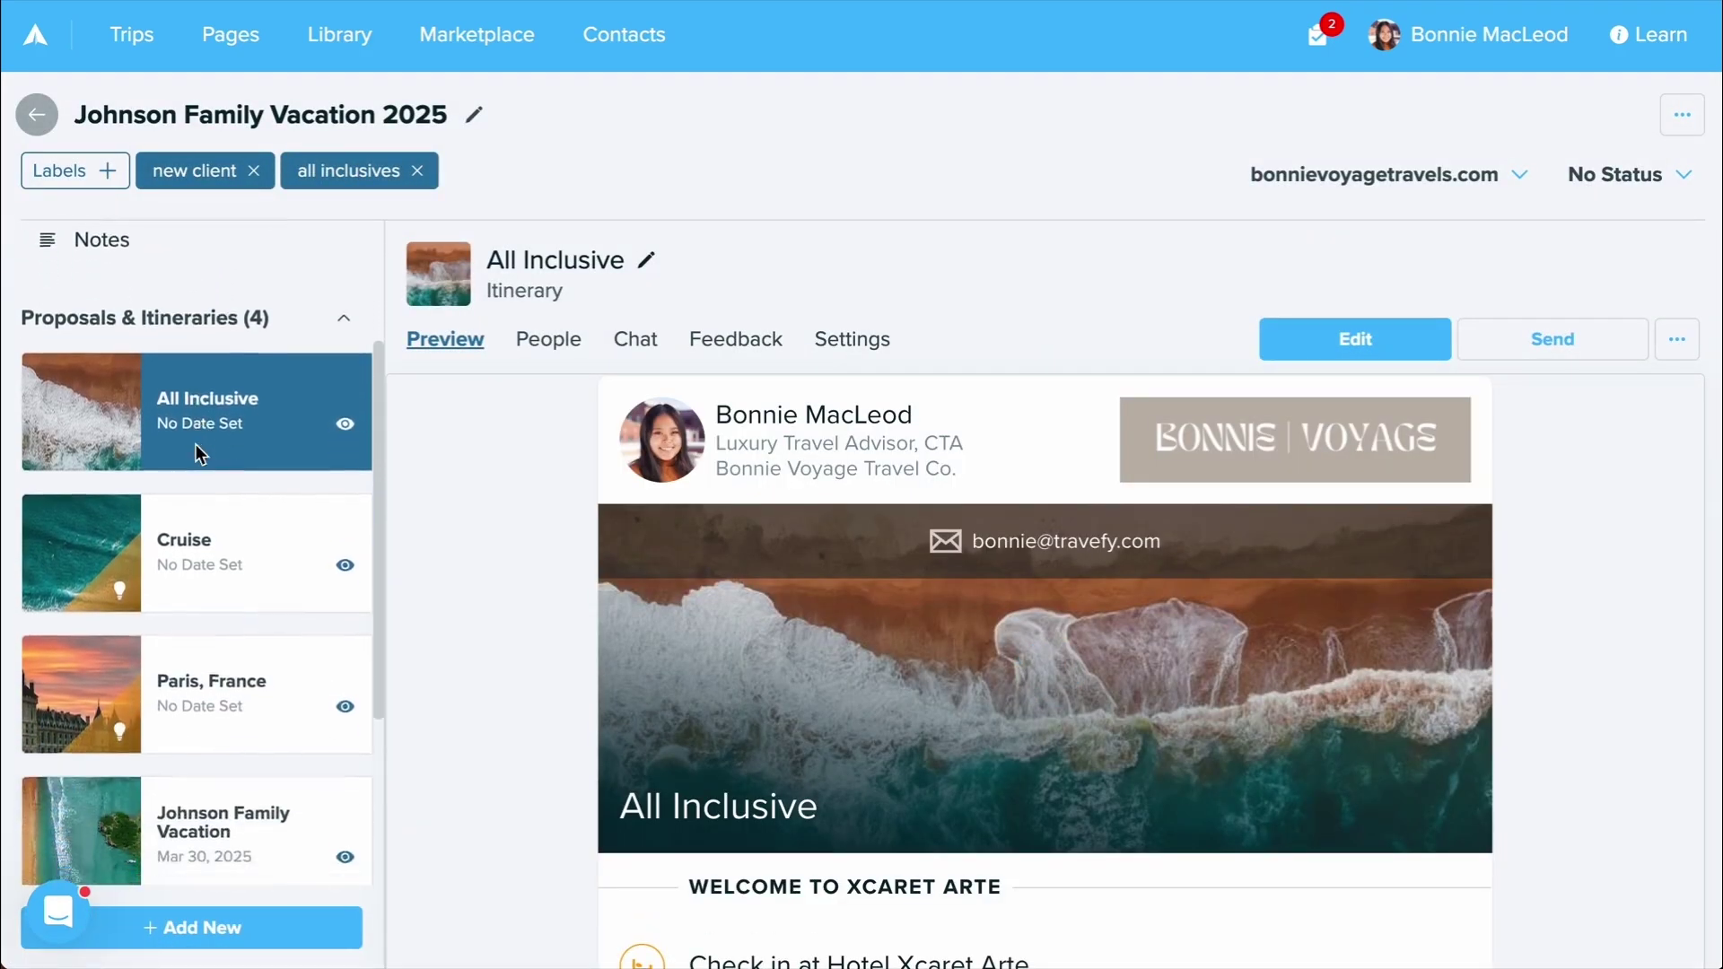
pyautogui.scroll(-1, 252, 822)
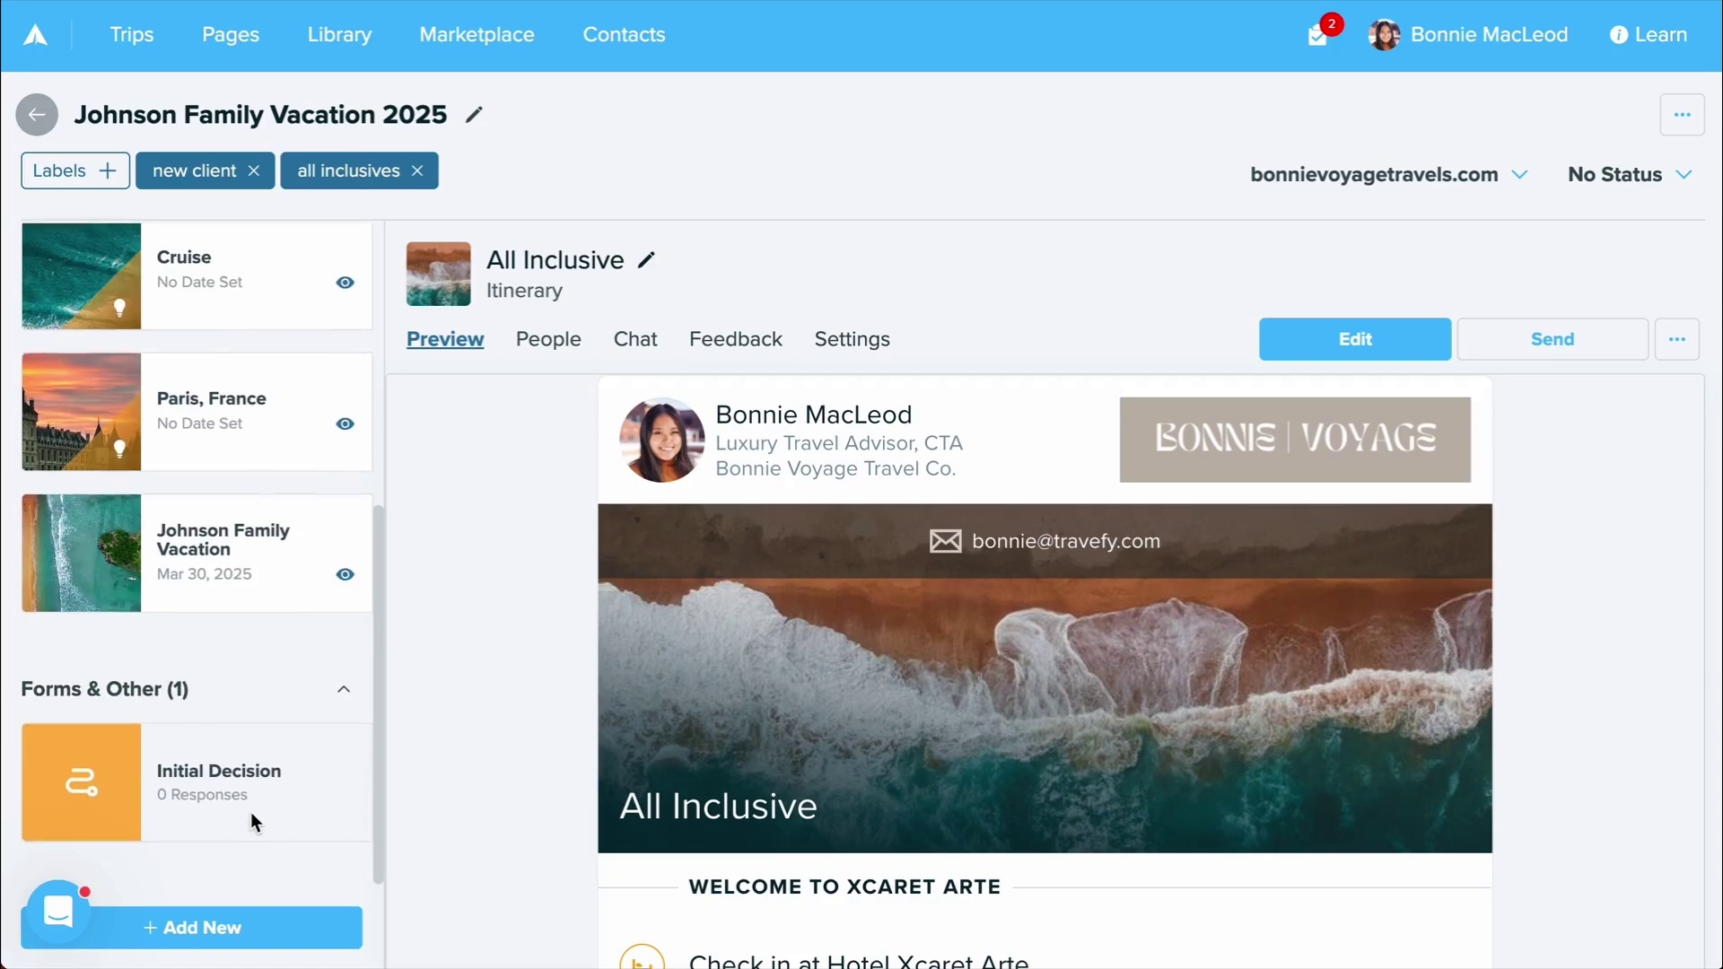
pyautogui.click(241, 47)
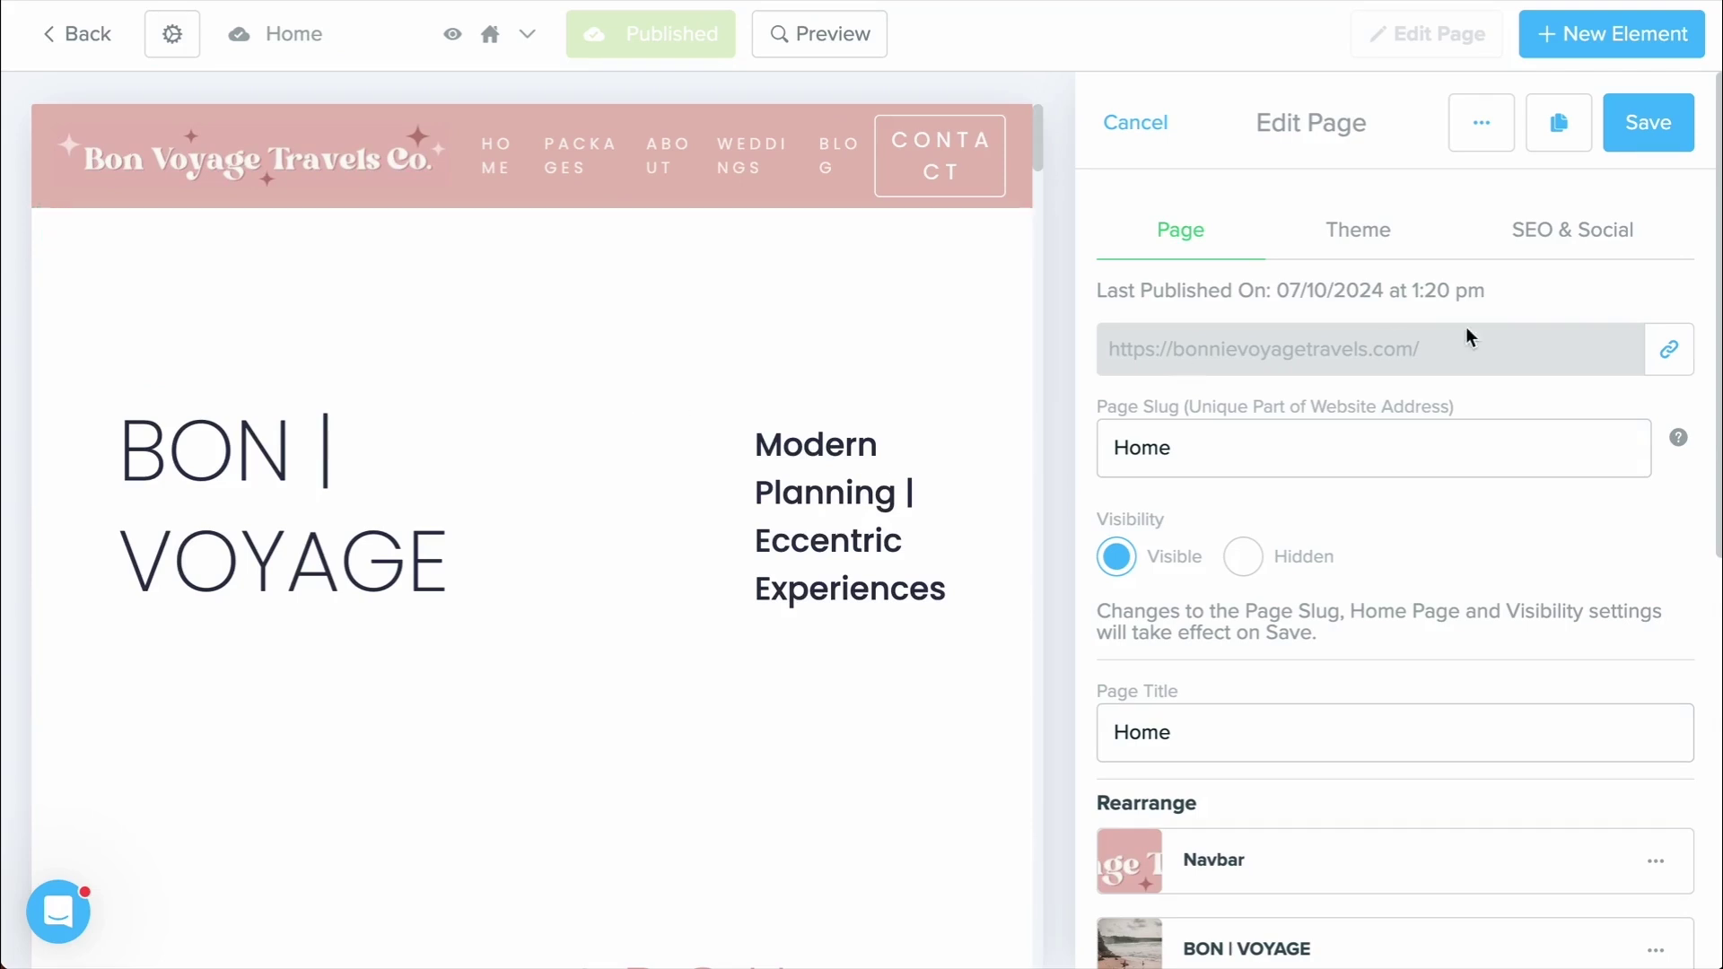
# Save the website's Home page settings and return to the trips list.
pyautogui.click(1651, 135)
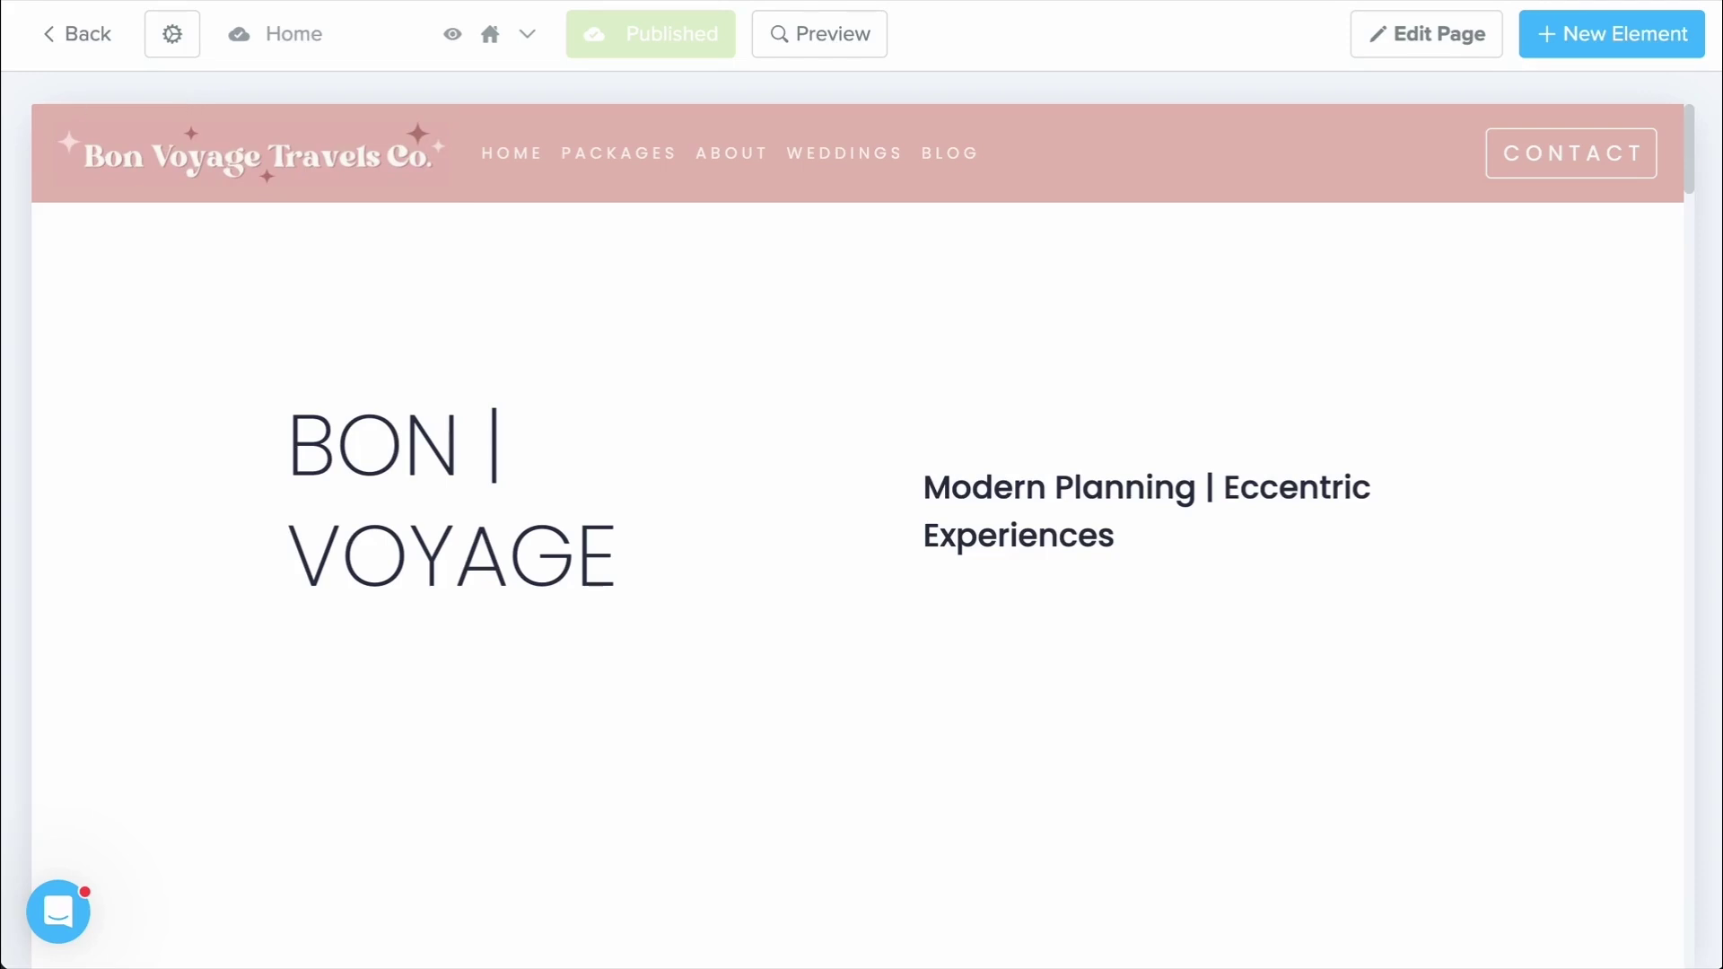
pyautogui.click(76, 36)
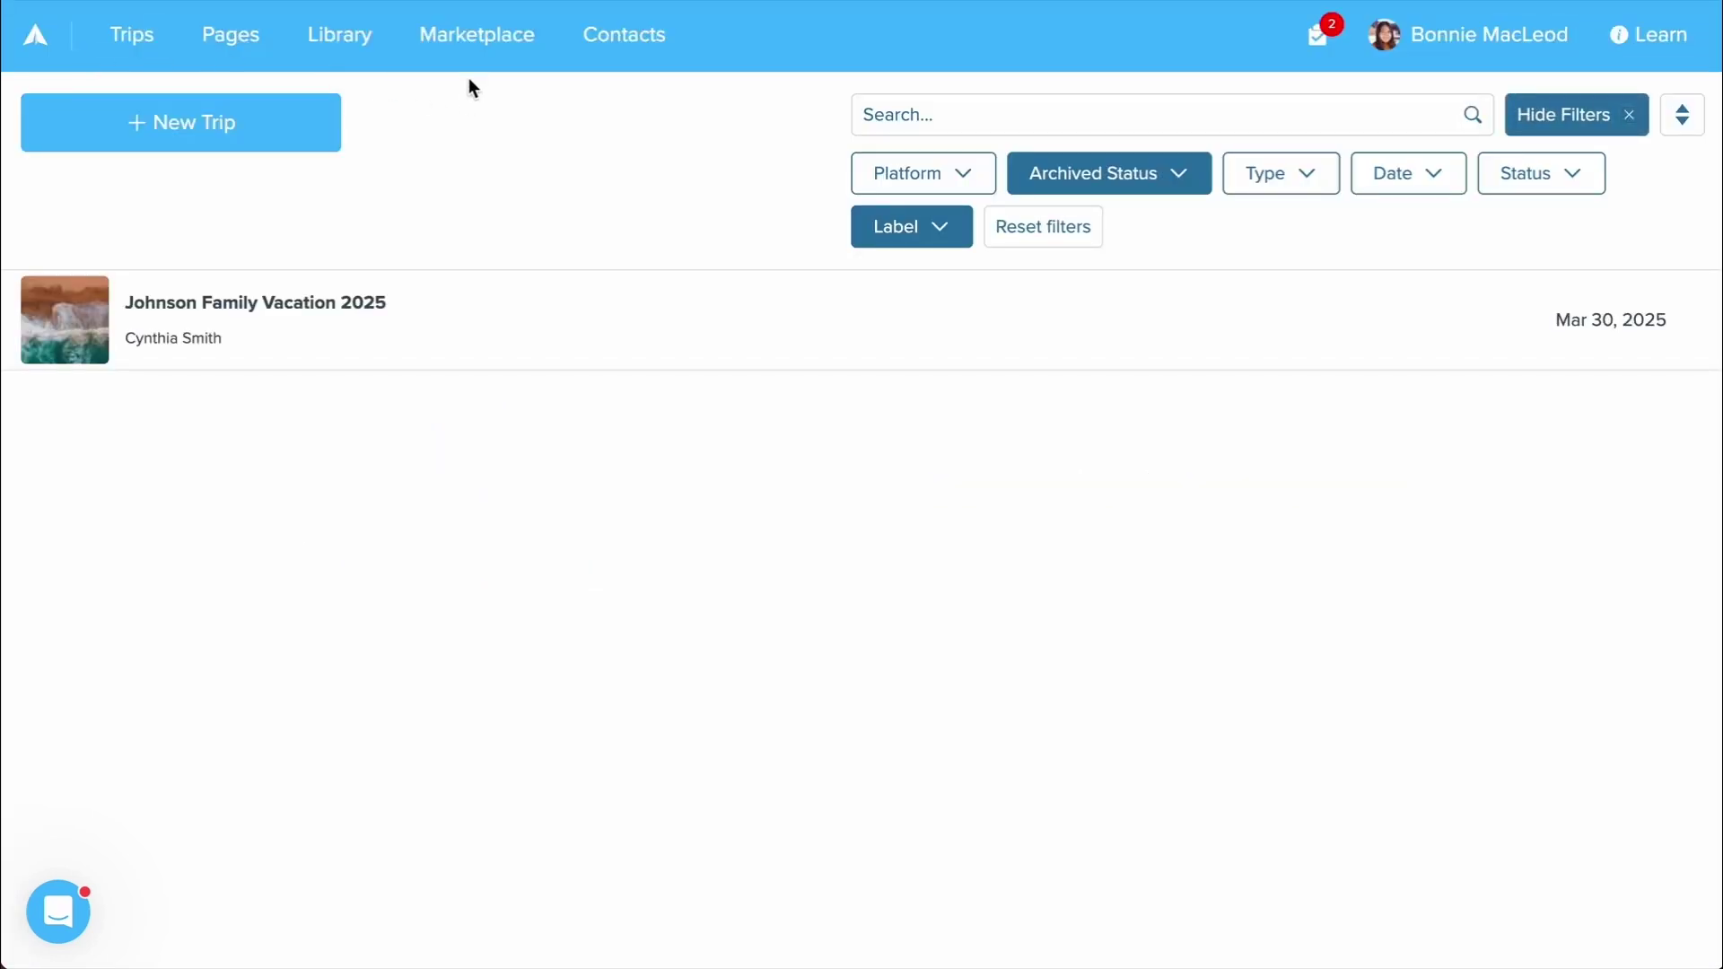
# Browse the Marketplace of shared travel content.
pyautogui.click(476, 49)
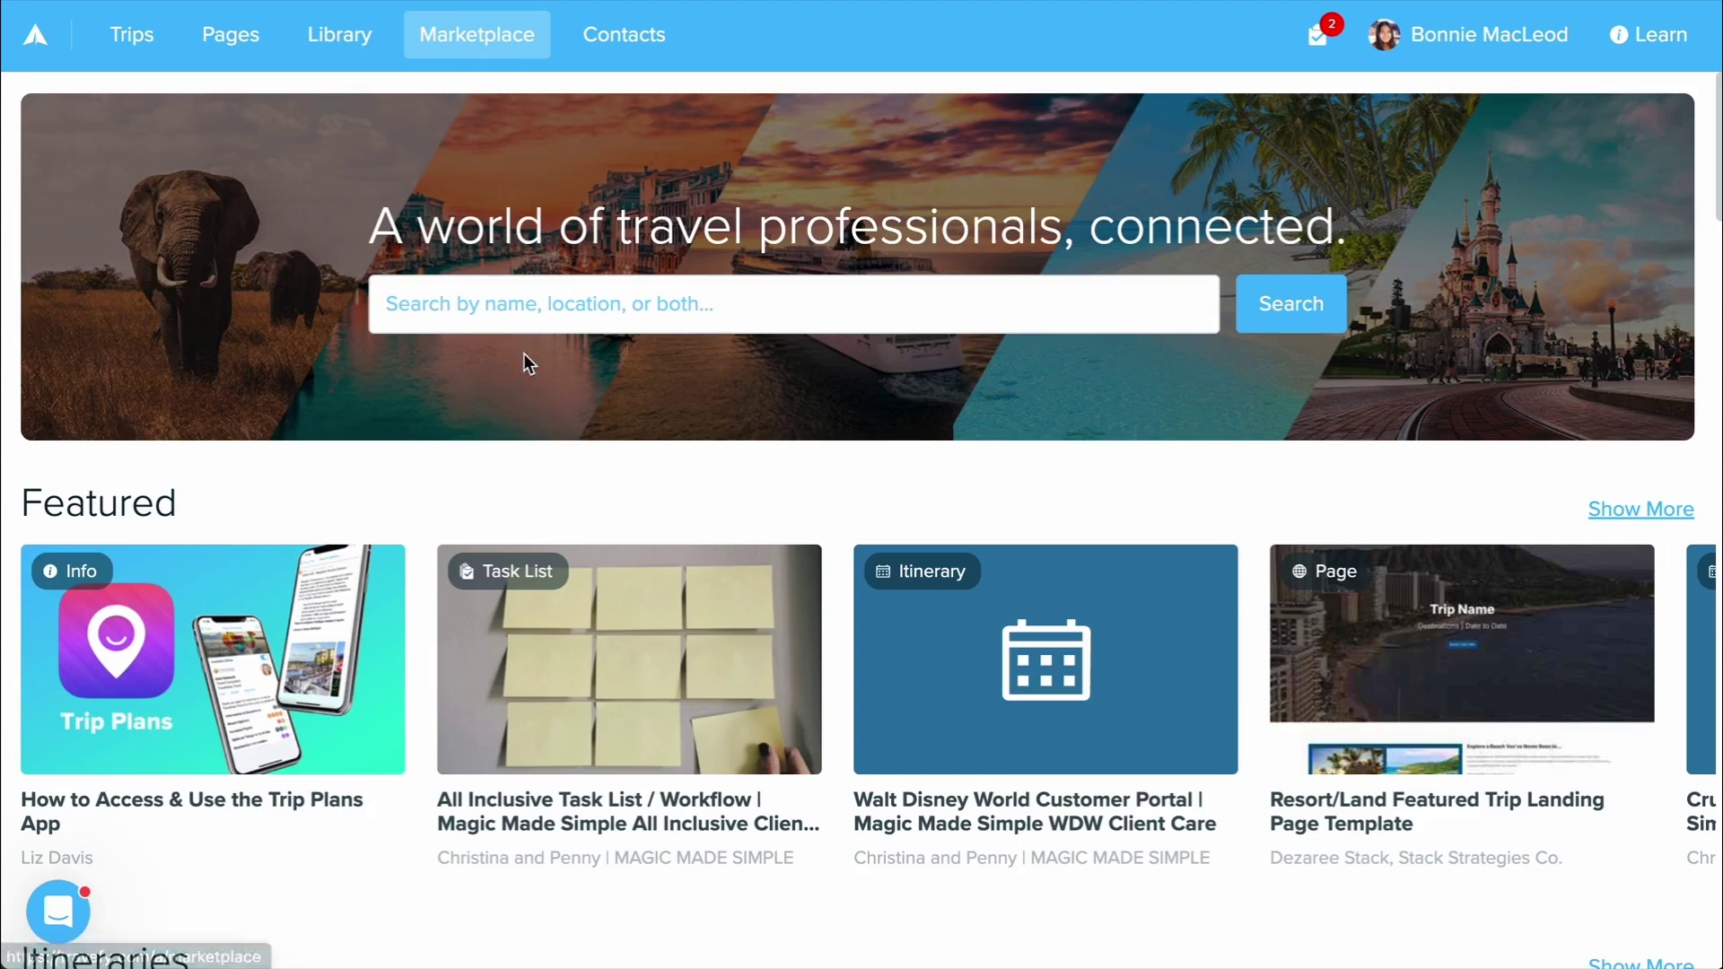
pyautogui.scroll(-4, 525, 353)
pyautogui.scroll(-3, 524, 353)
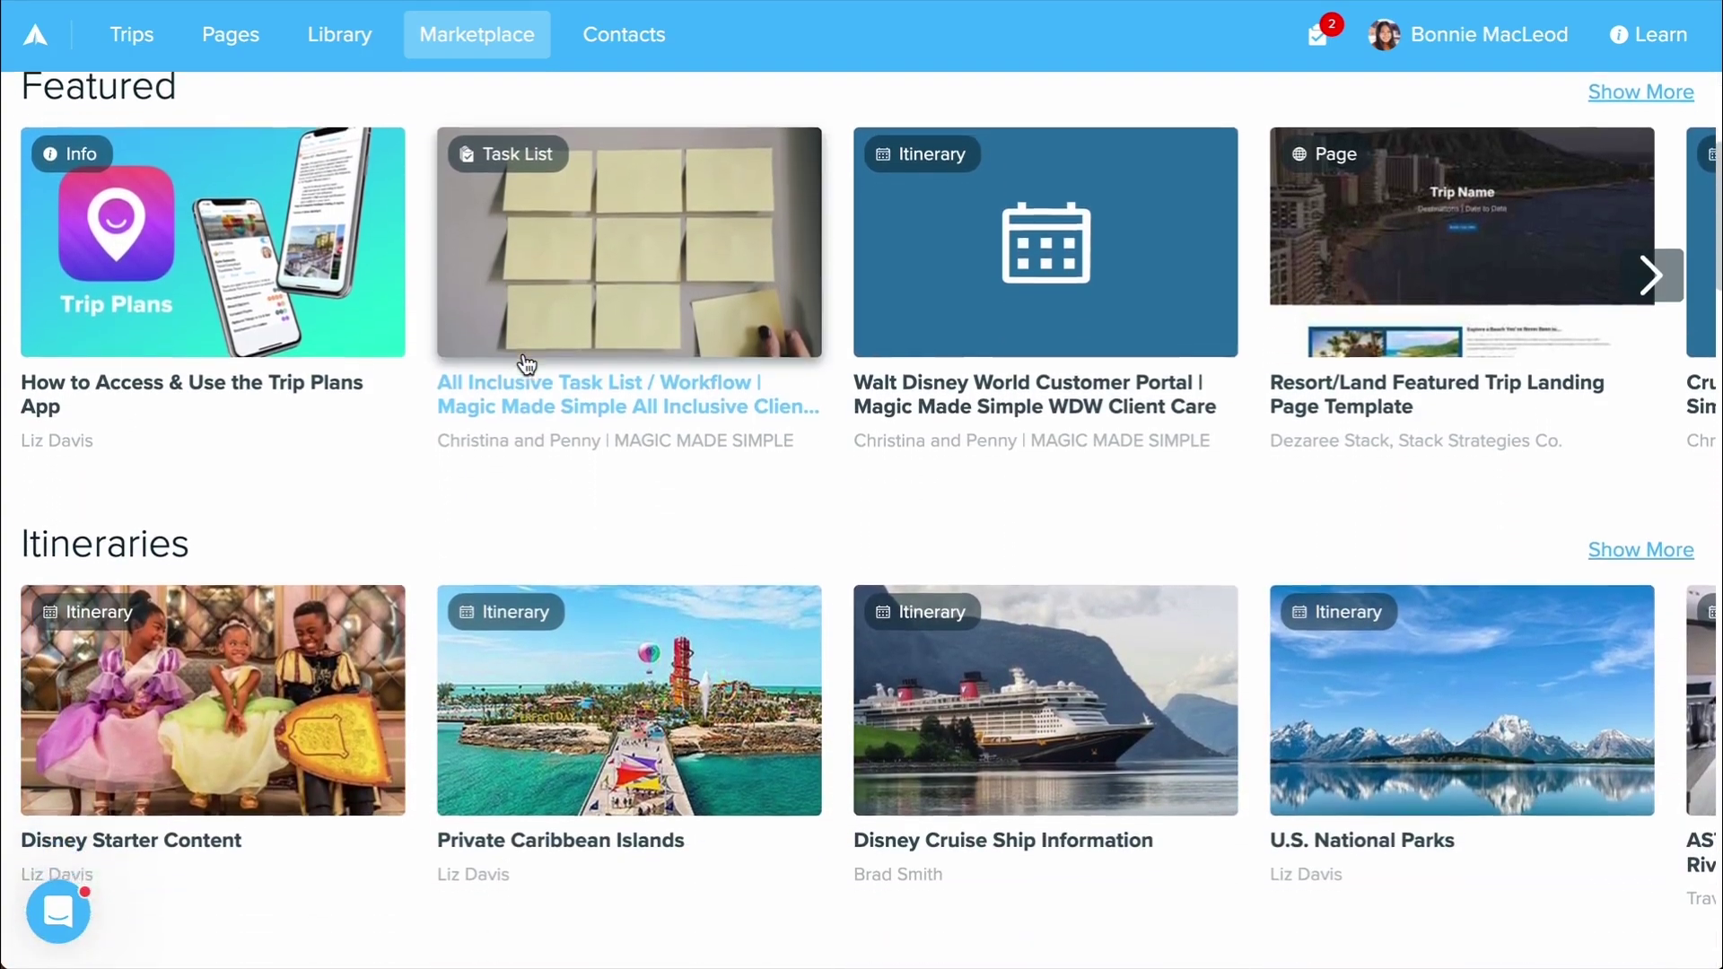
pyautogui.scroll(-1, 524, 353)
pyautogui.scroll(-4, 524, 353)
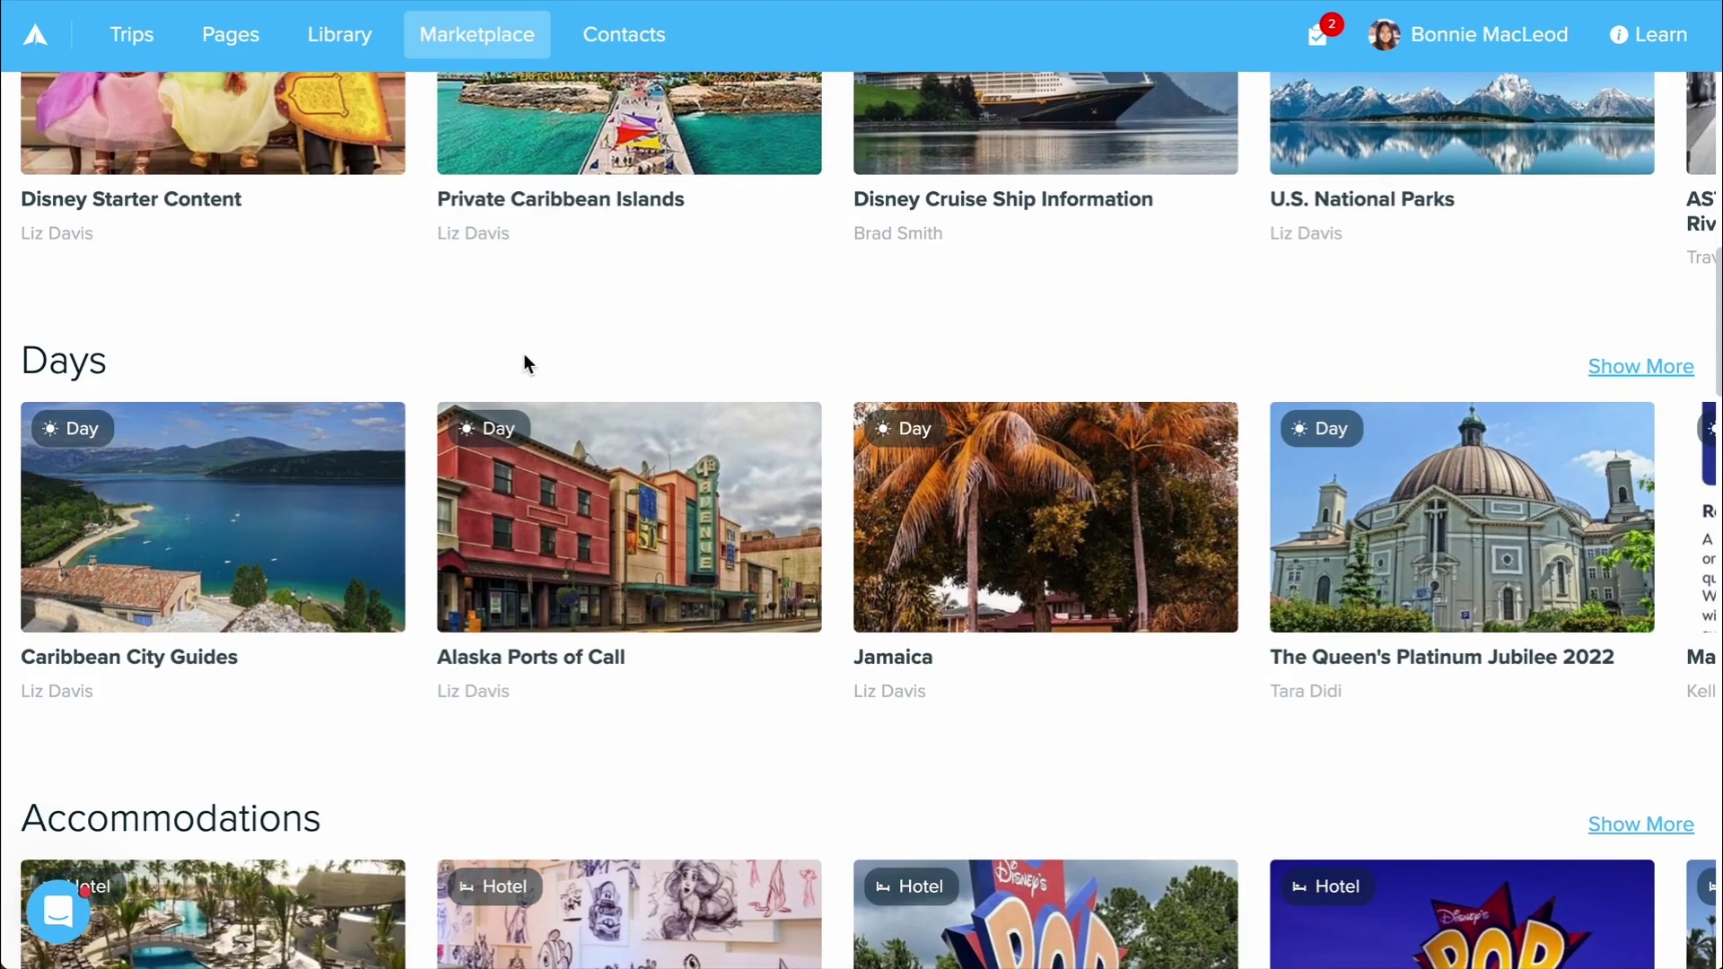
pyautogui.scroll(-2, 527, 365)
pyautogui.scroll(-3, 527, 365)
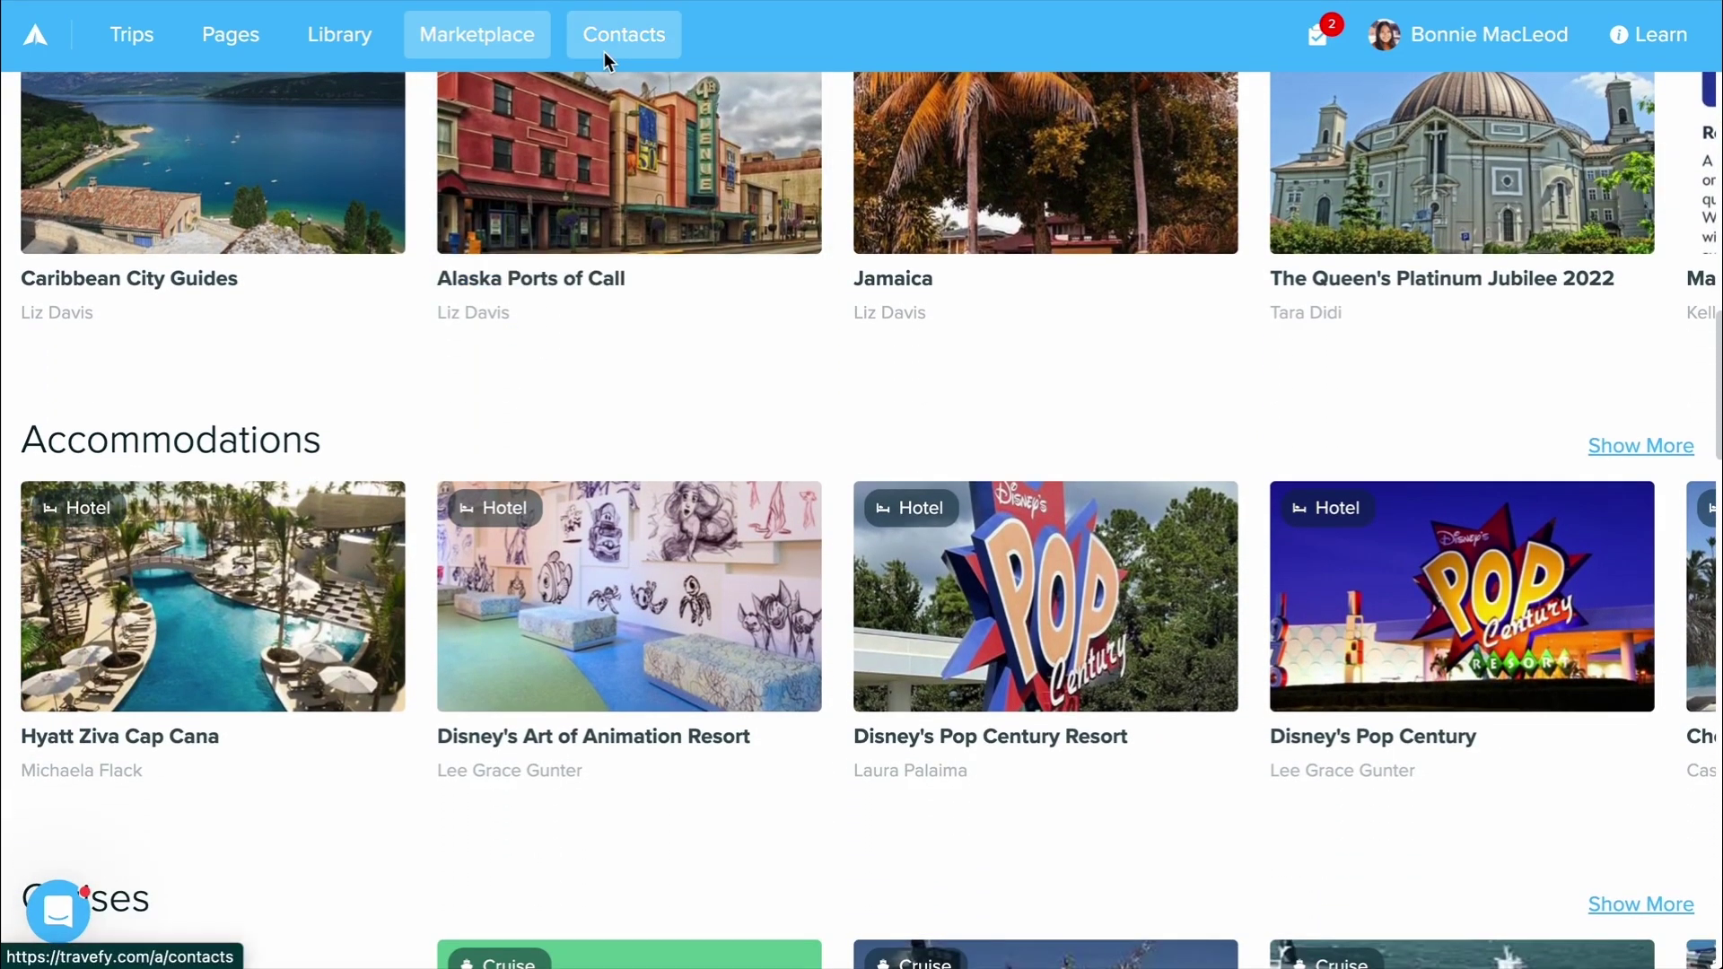
# Open the first contact's record and view its responded Intake Form.
pyautogui.click(605, 51)
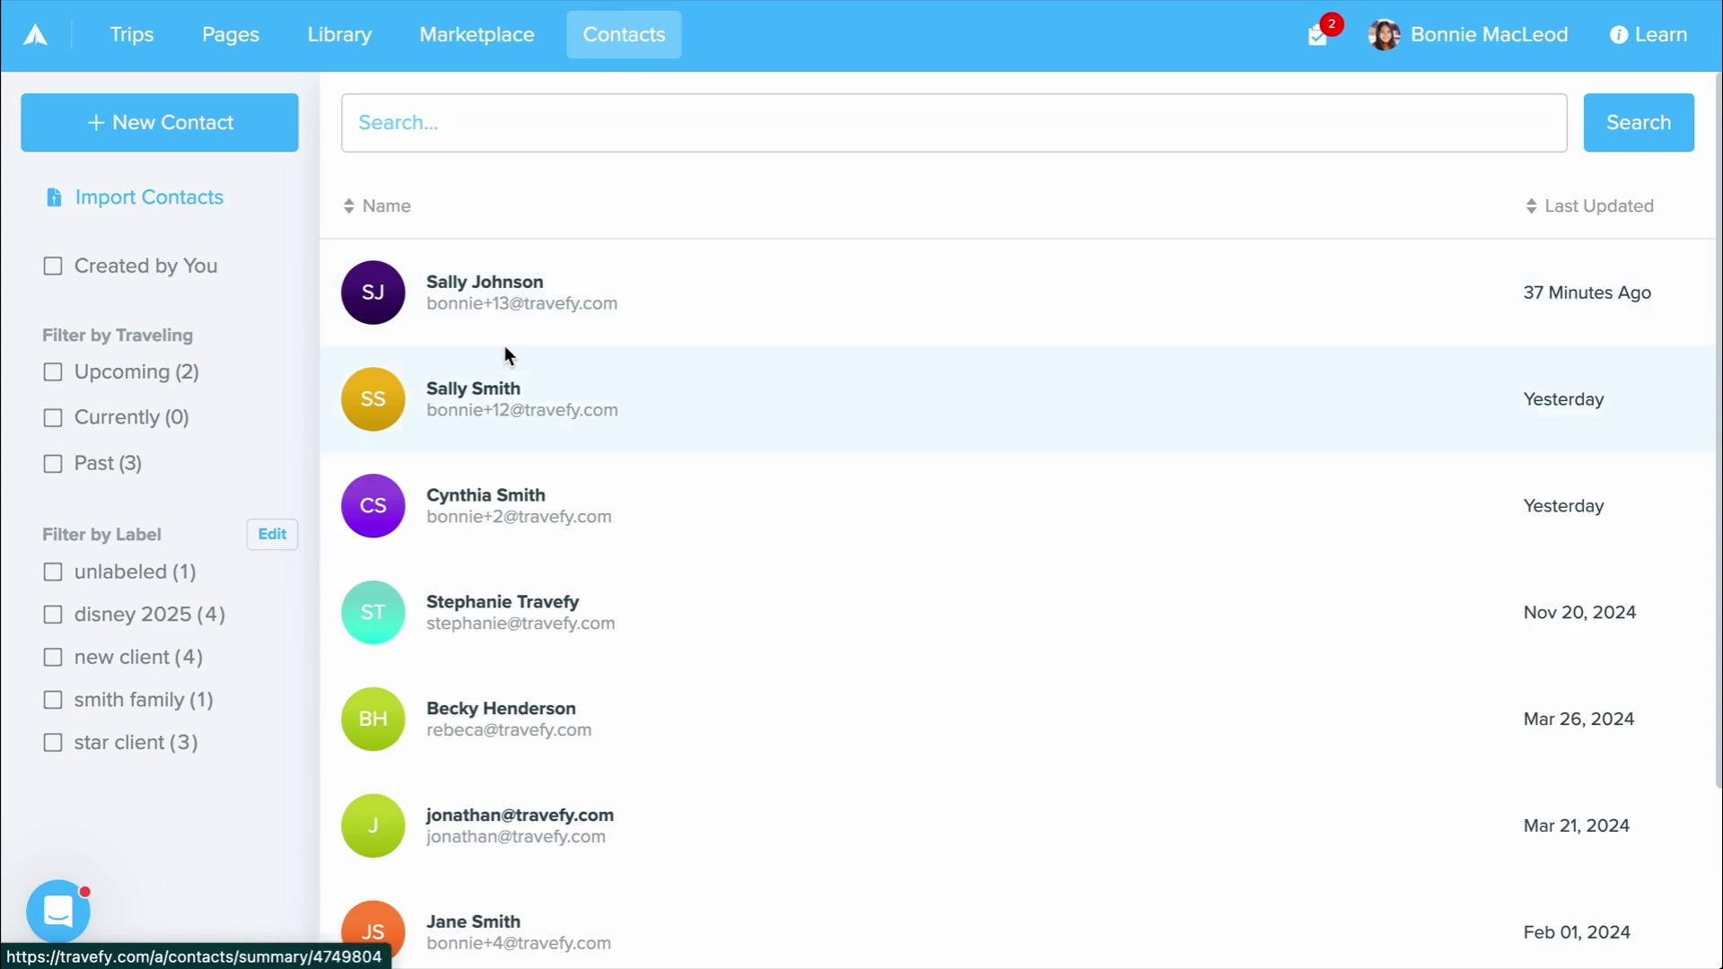
pyautogui.click(498, 298)
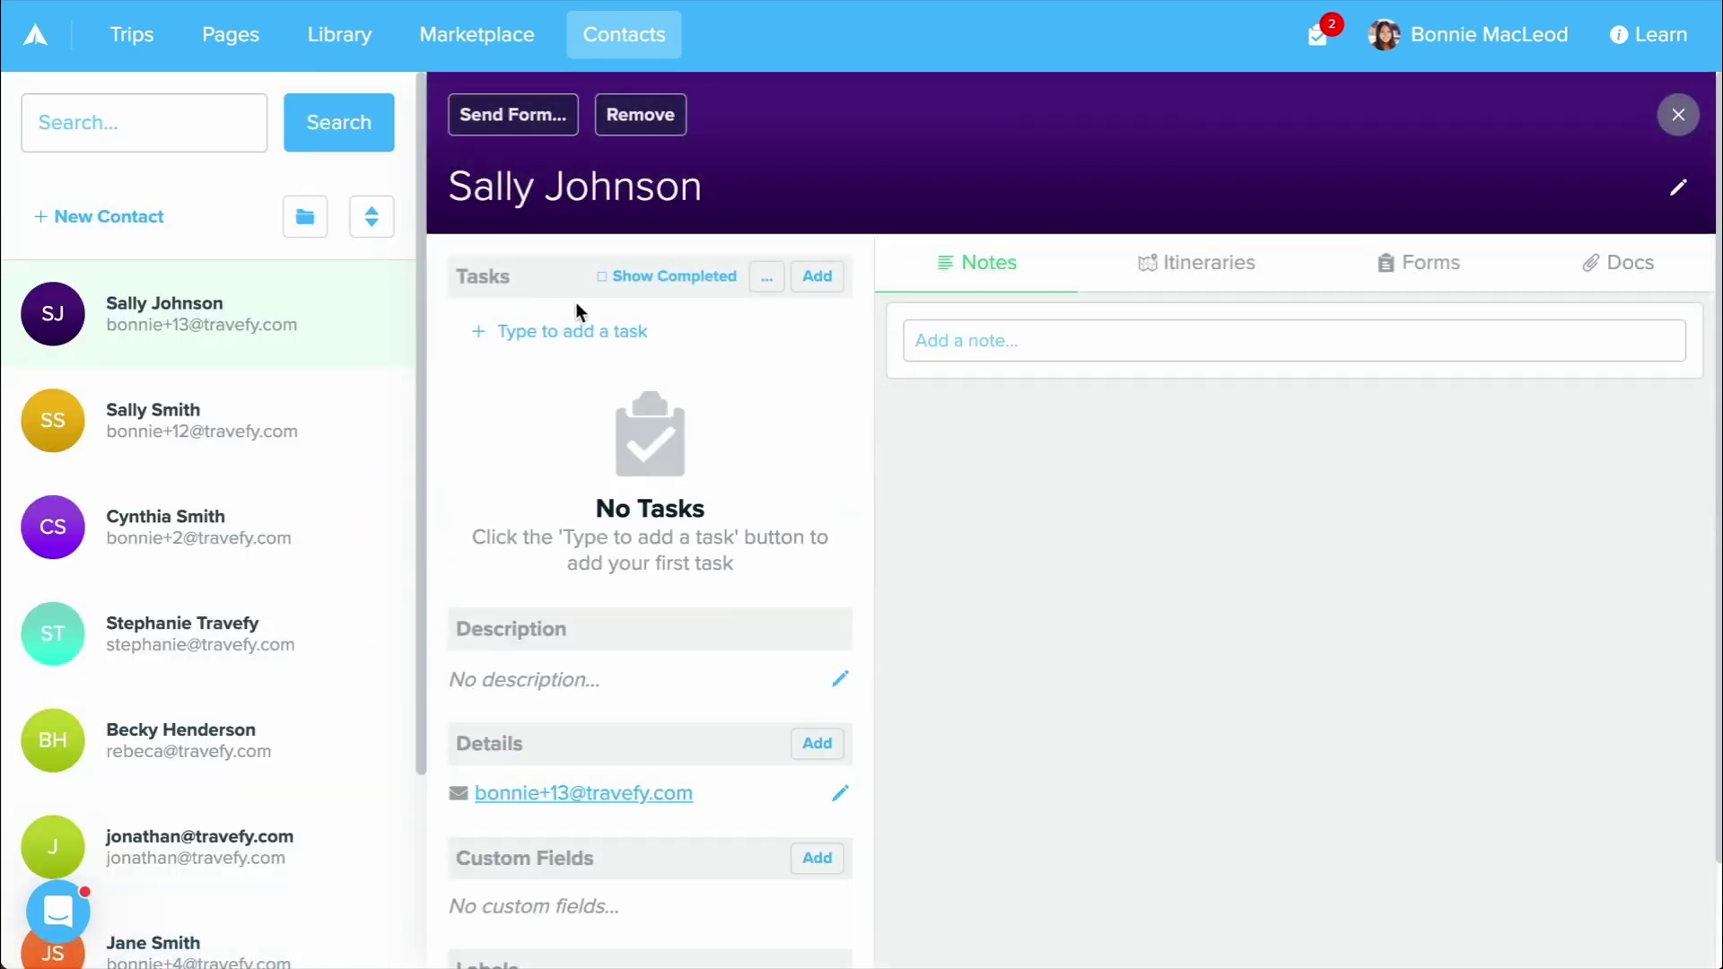
pyautogui.click(1377, 271)
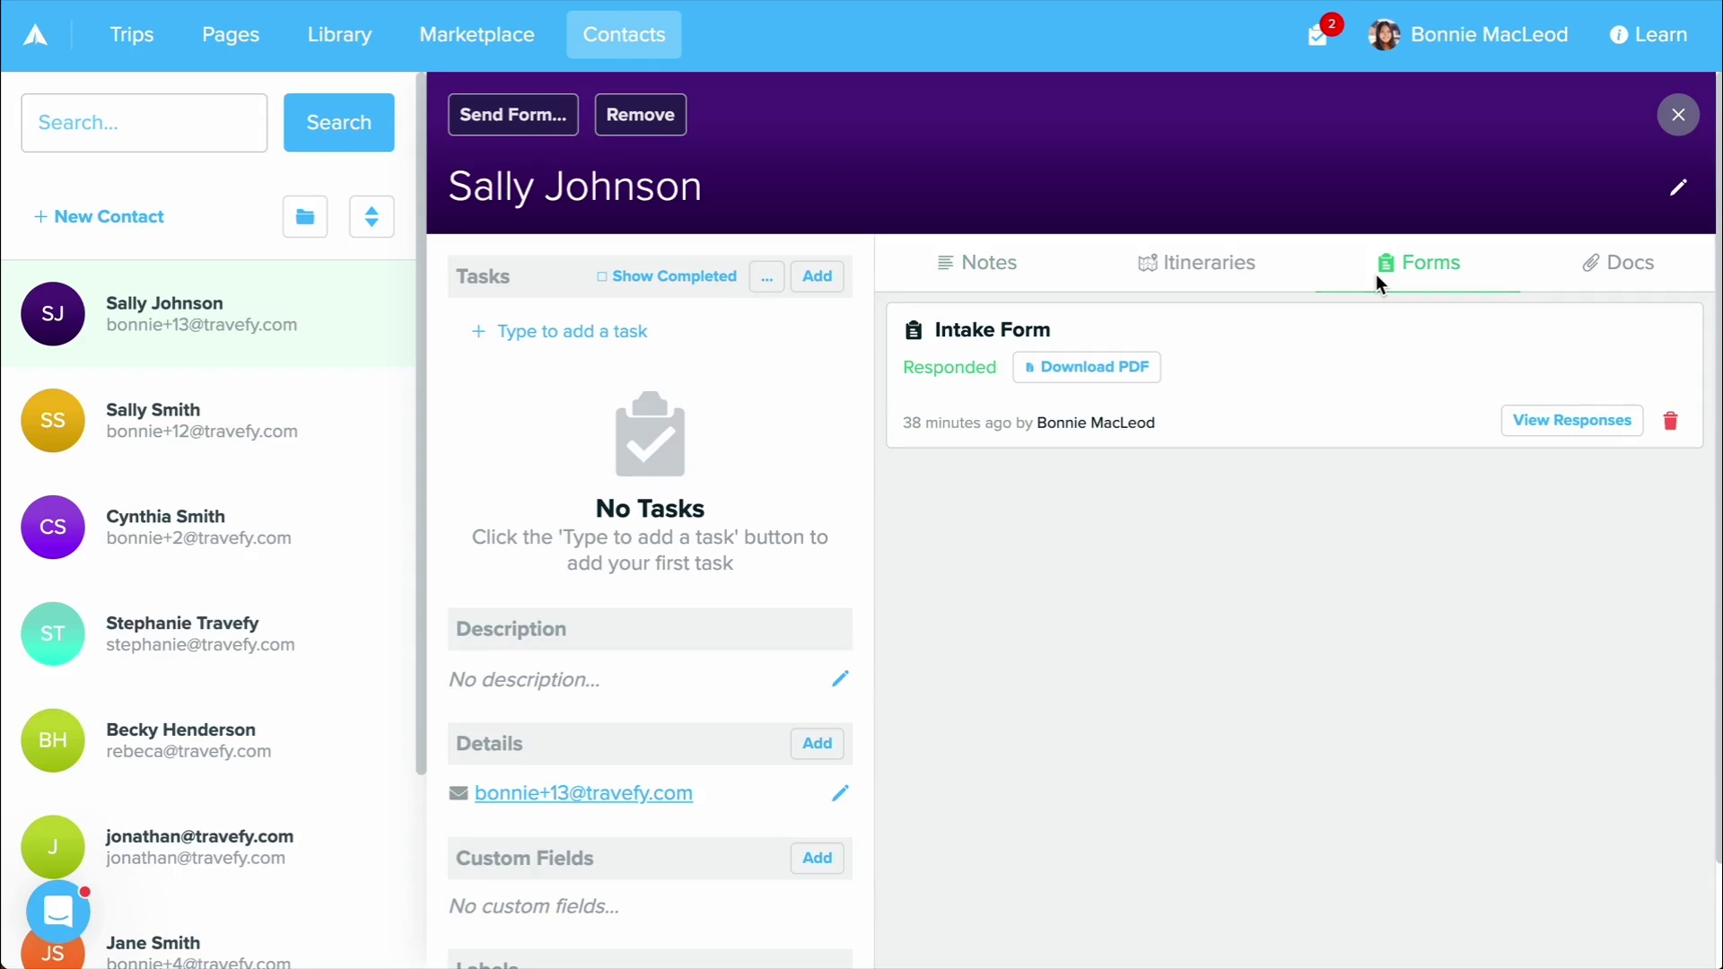
pyautogui.click(1494, 52)
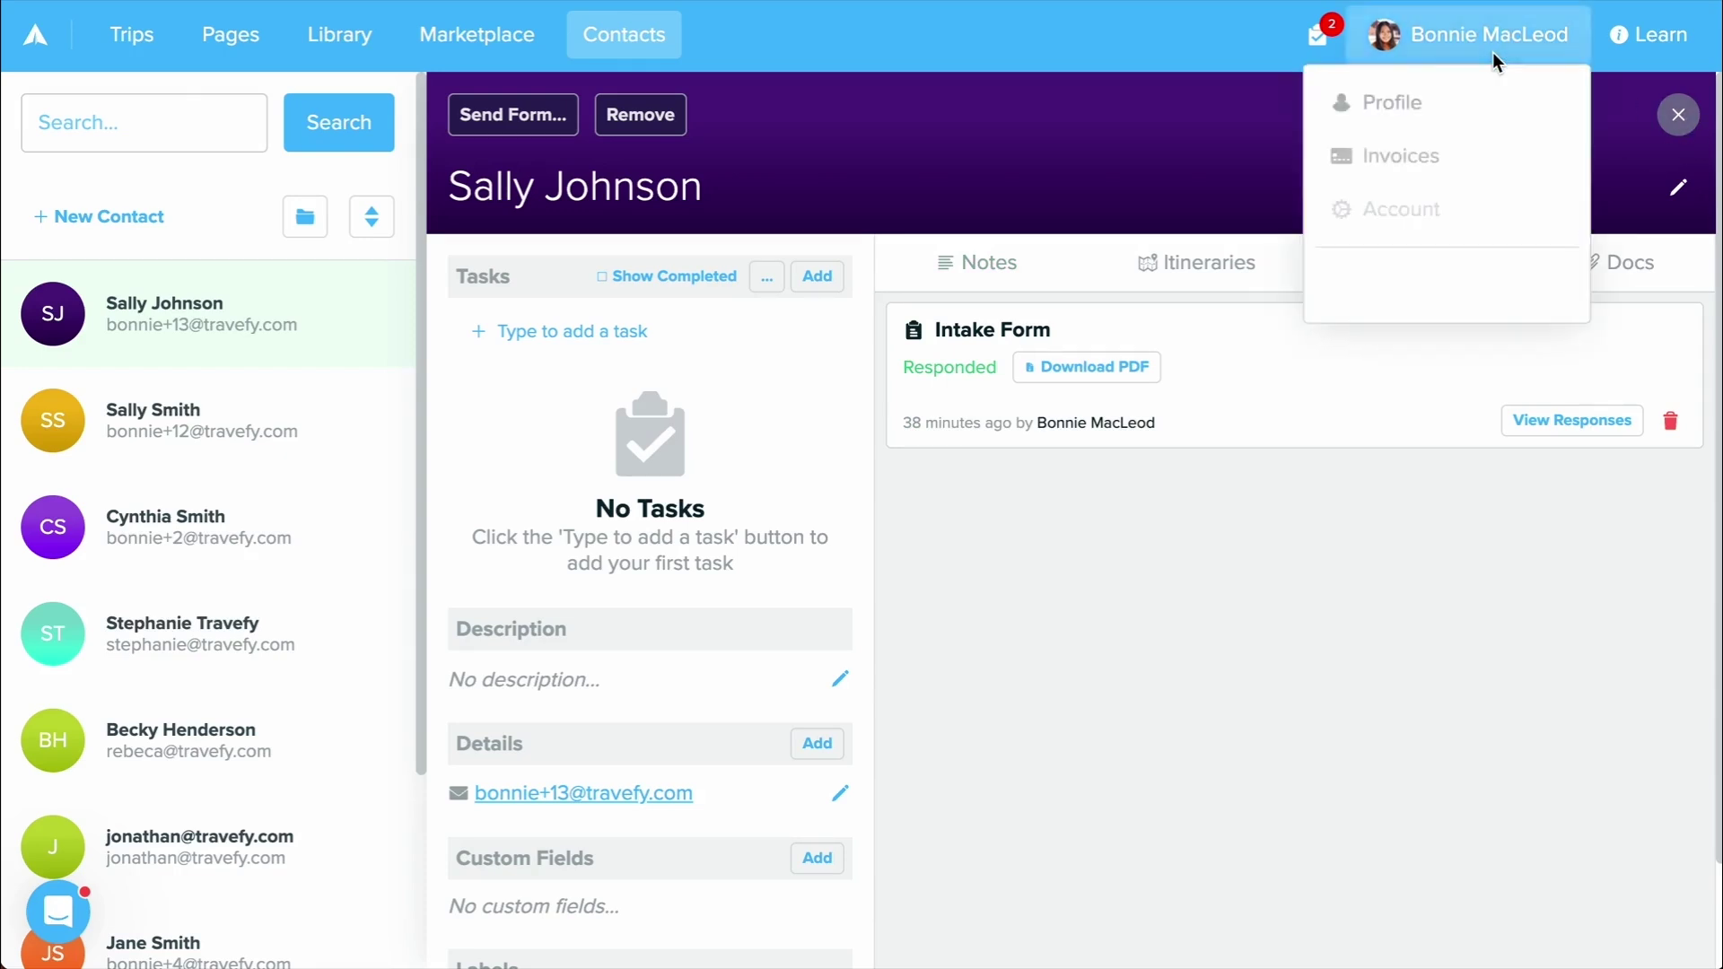
# Check the empty Invoices list, then go back to the trips list.
pyautogui.click(1425, 169)
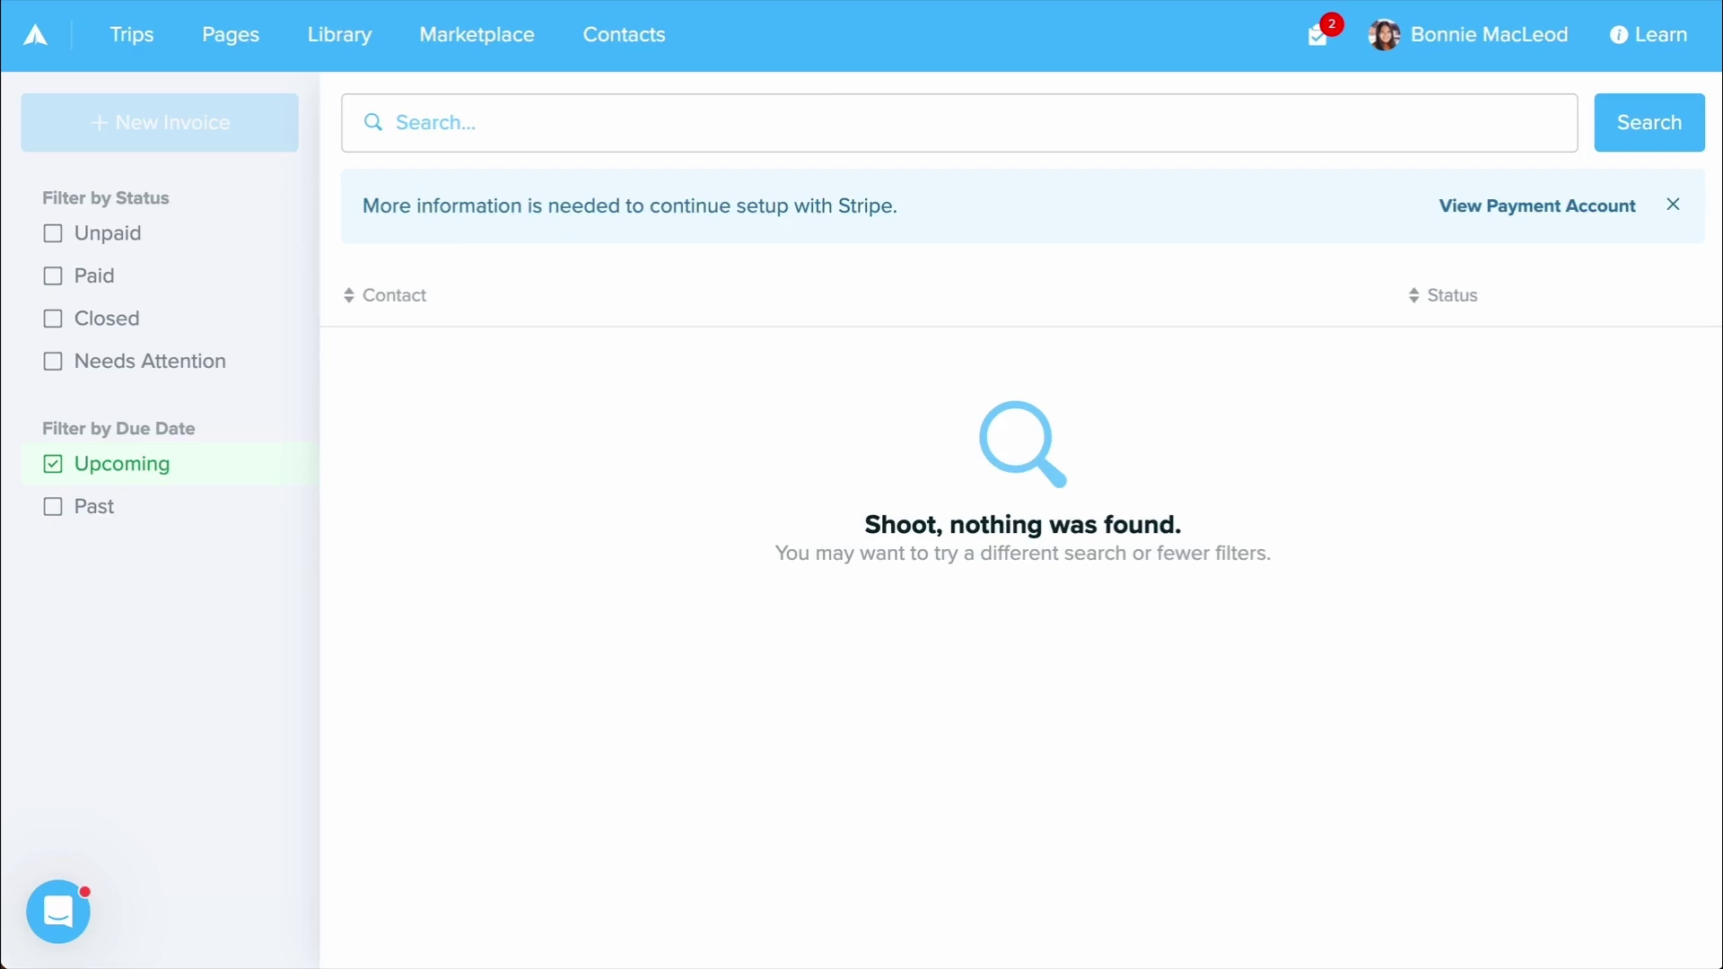
pyautogui.click(106, 52)
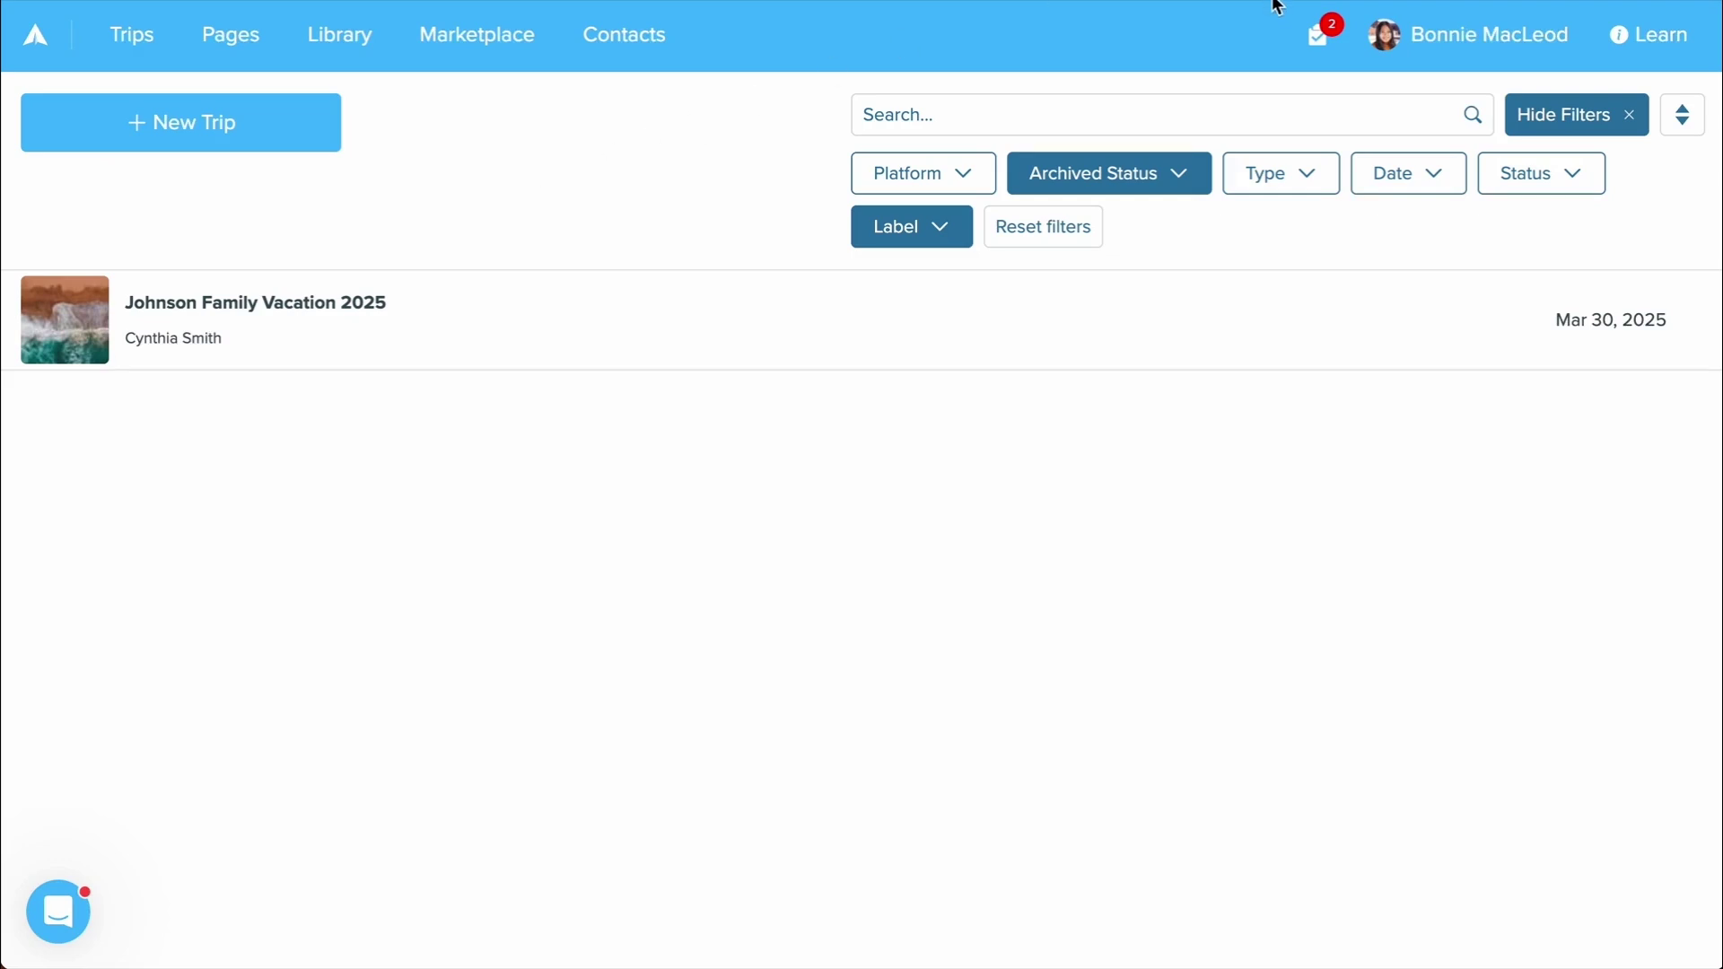
pyautogui.click(1316, 34)
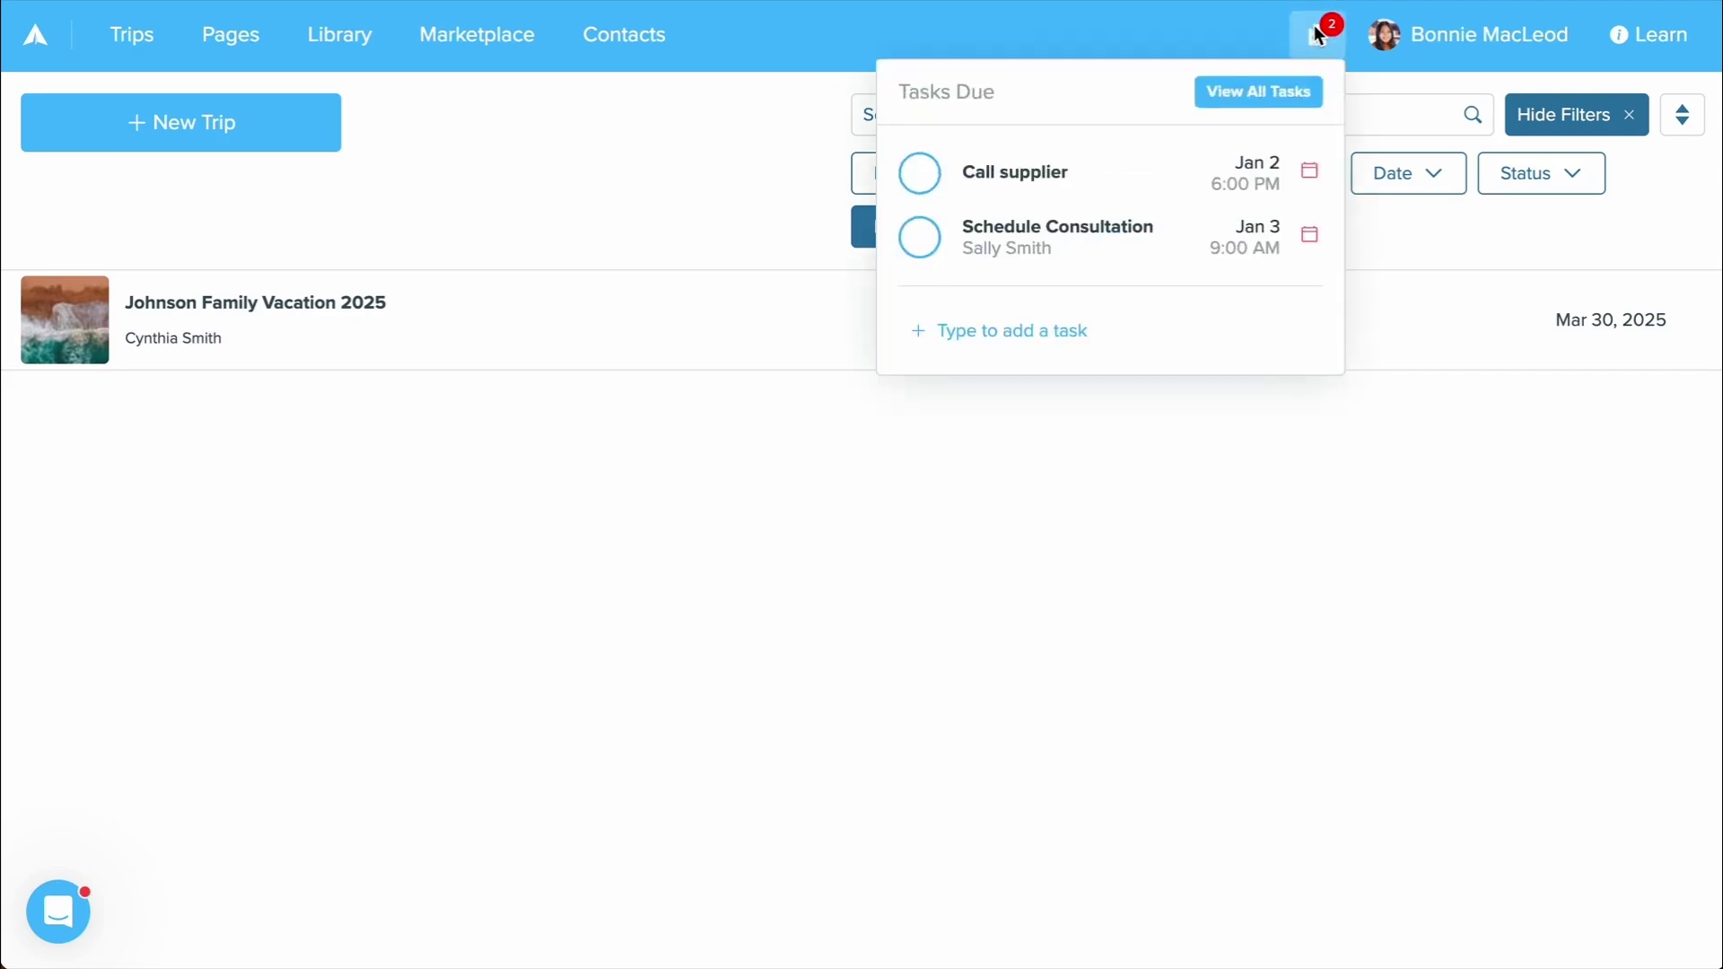
pyautogui.click(1281, 97)
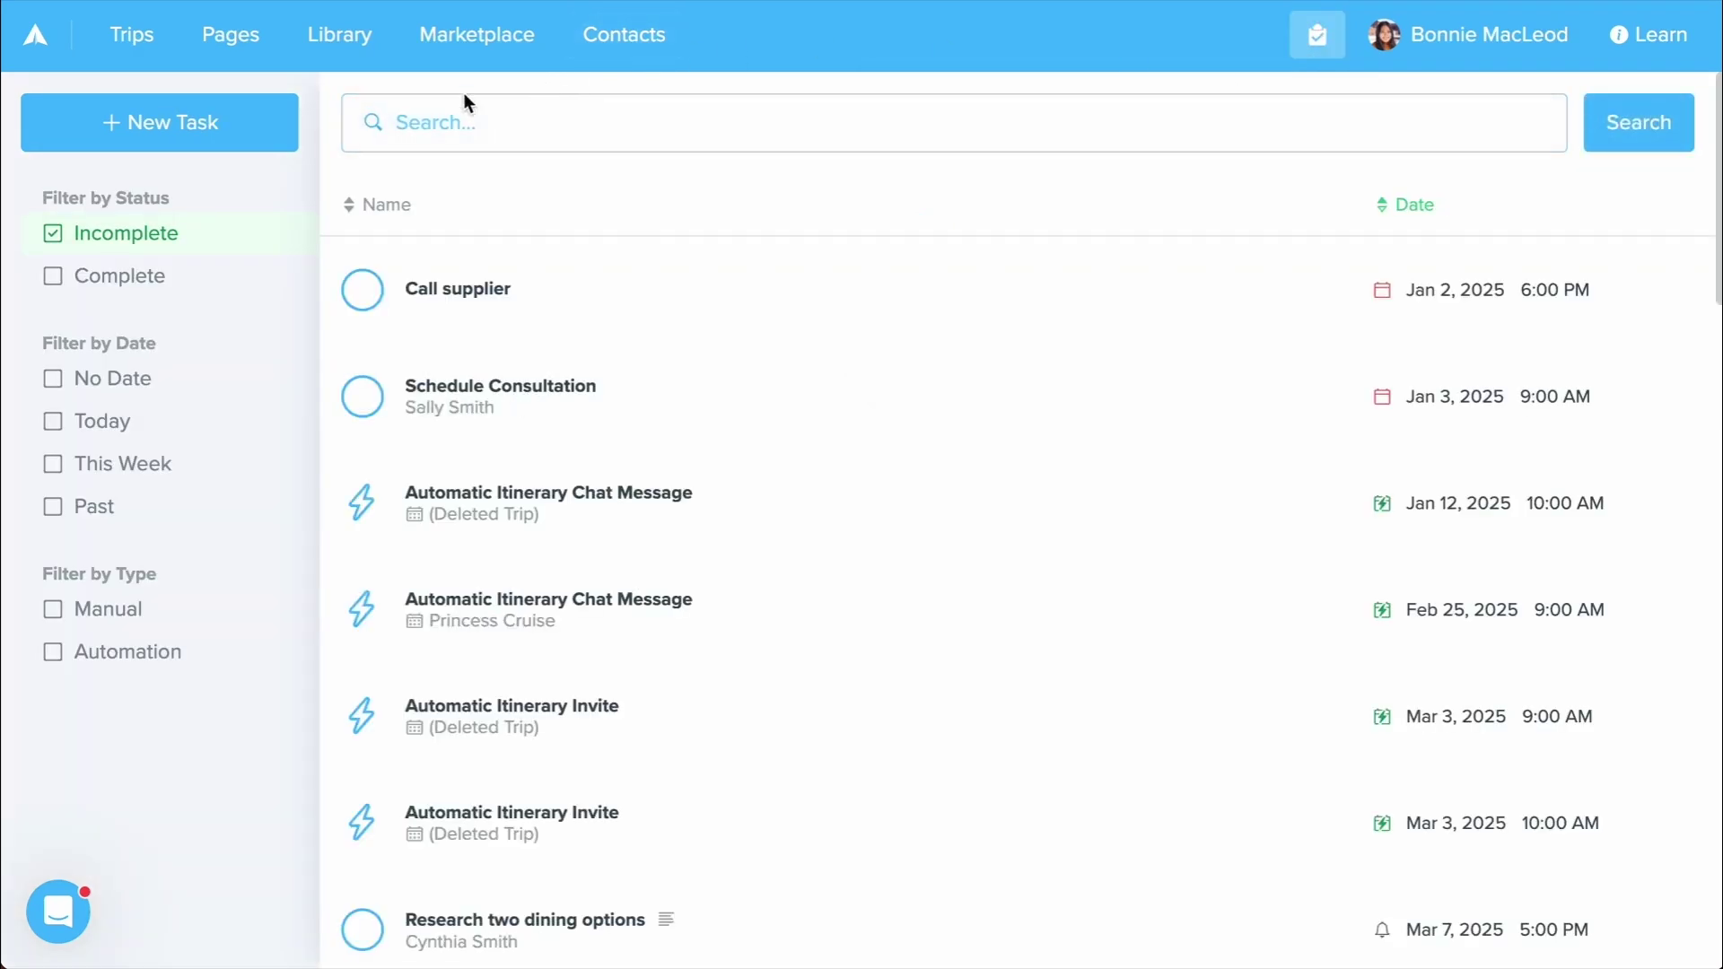
pyautogui.click(135, 38)
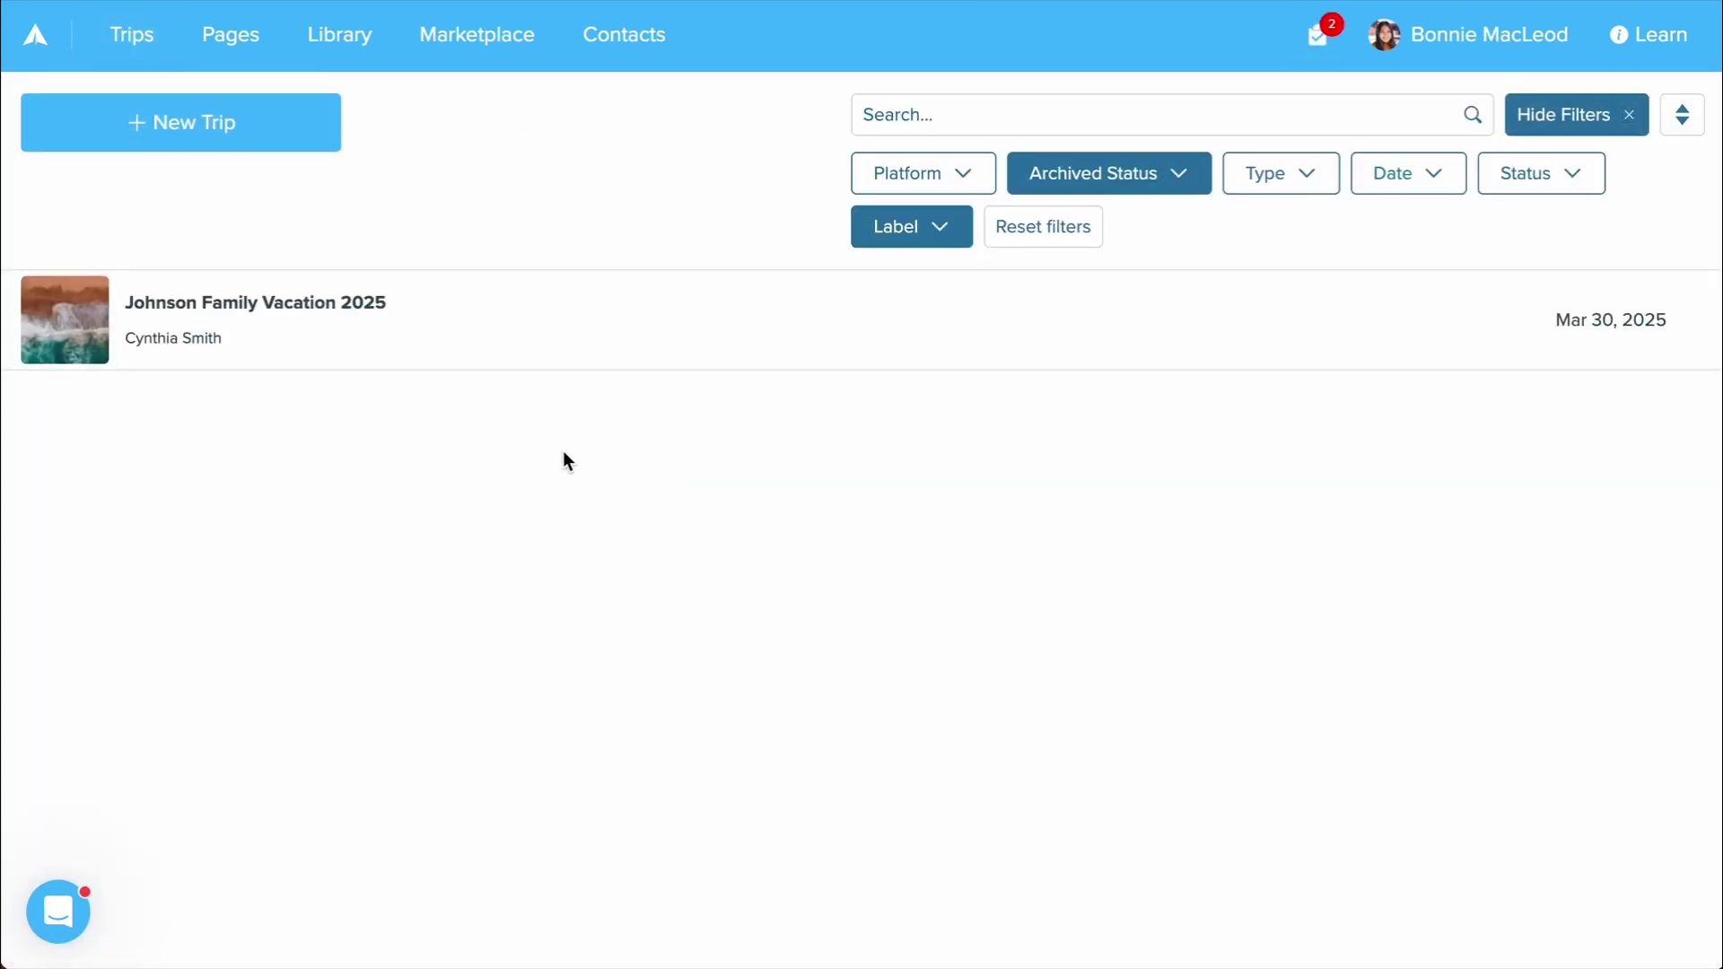